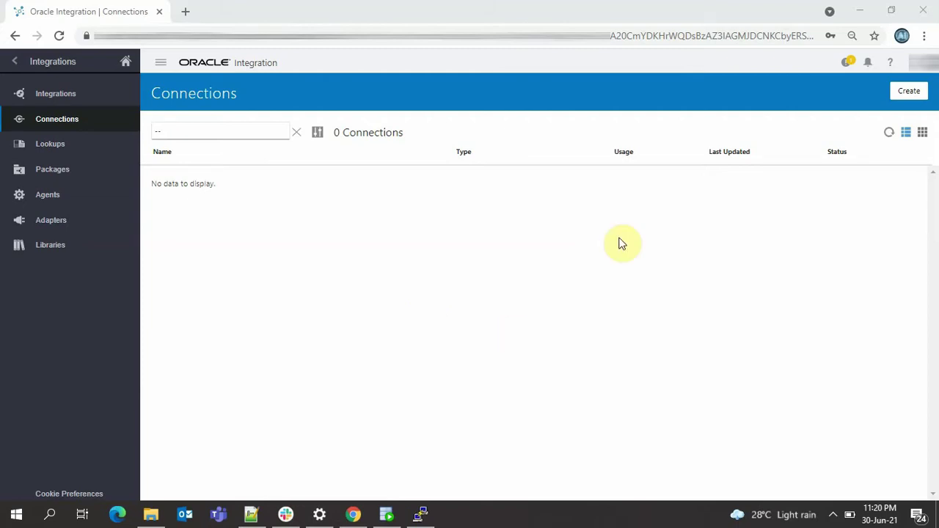
- Create a REST adapter connection named ME_2_CS_REST_POINT with the Trigger role
left_click(903, 94)
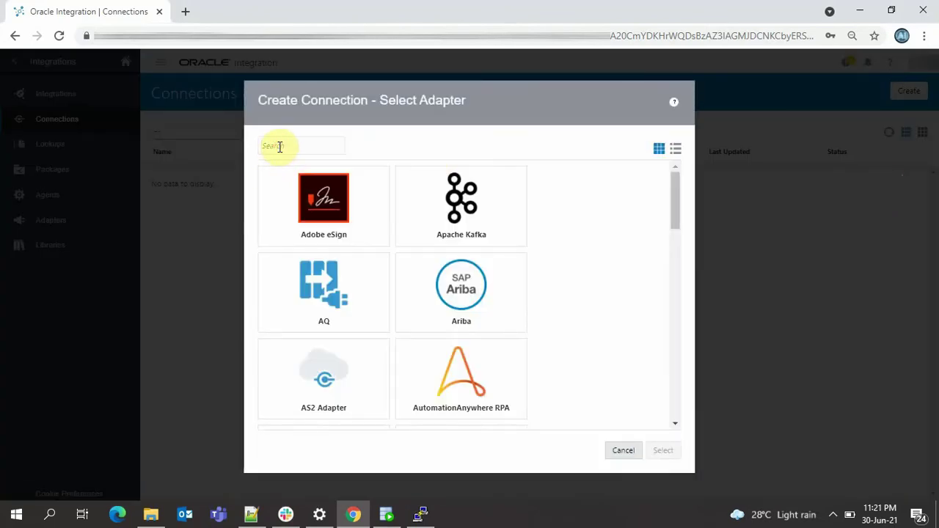
type("Rest")
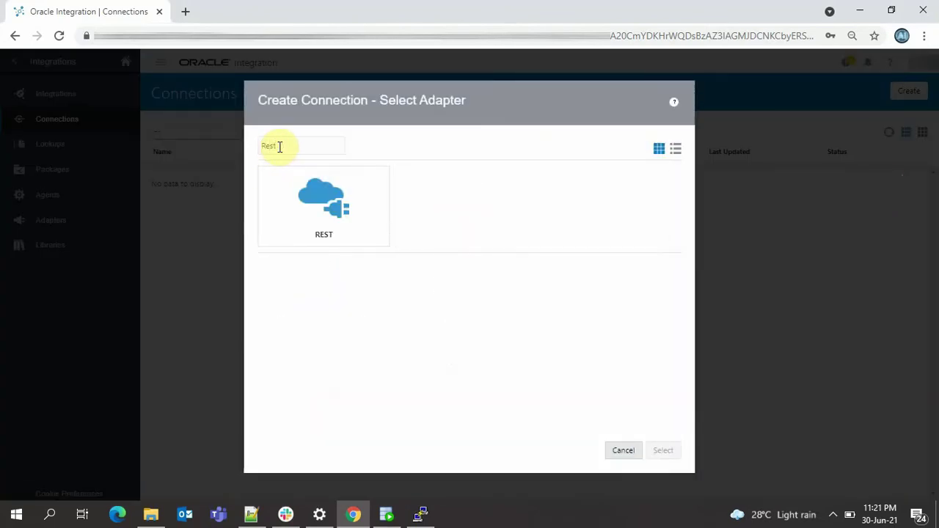
left_click(320, 195)
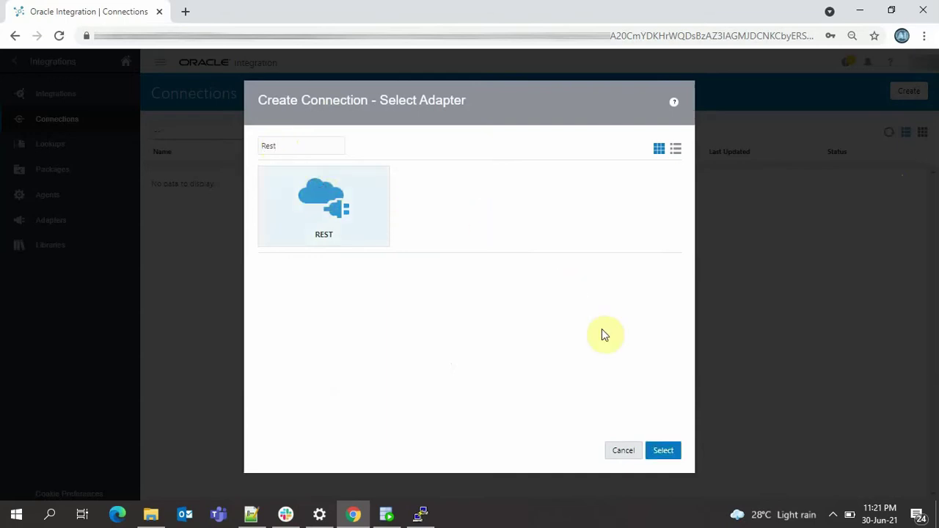
left_click(672, 452)
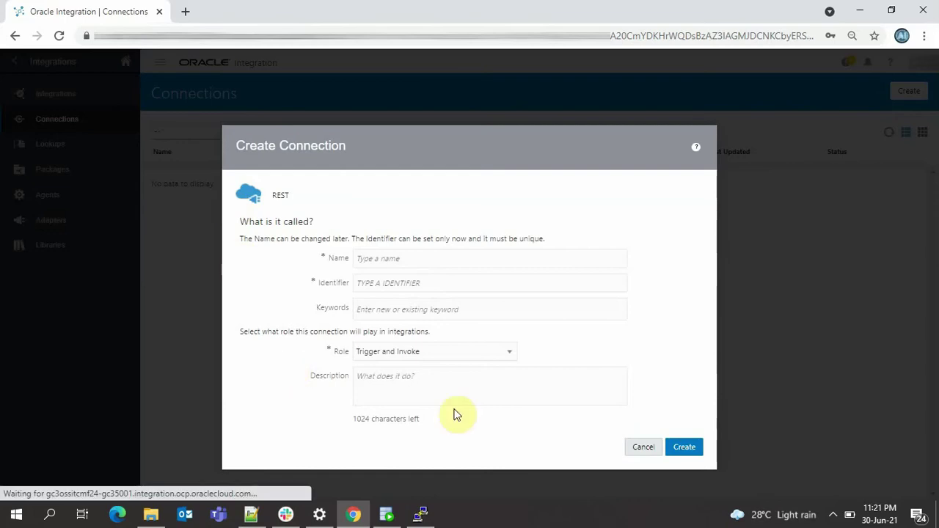
left_click(367, 259)
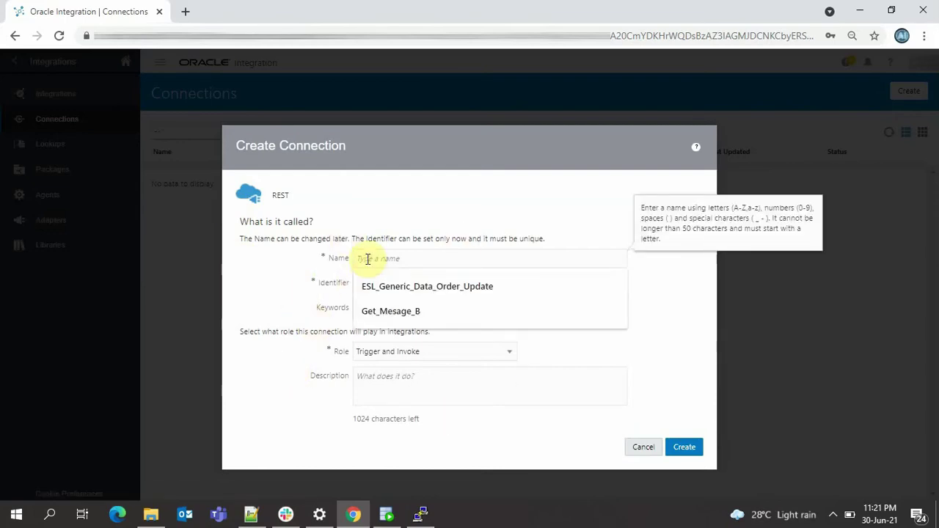
type("ME_2_CS_REST_POINT")
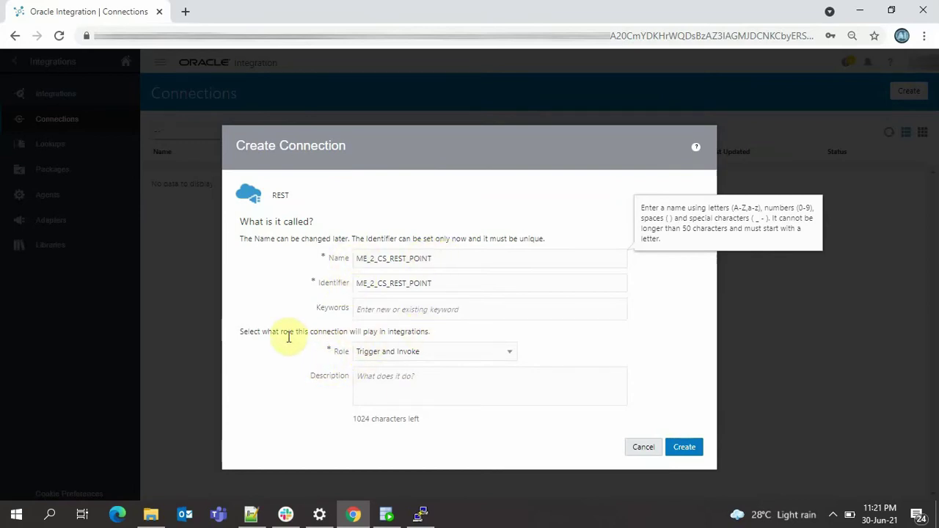
left_click(430, 351)
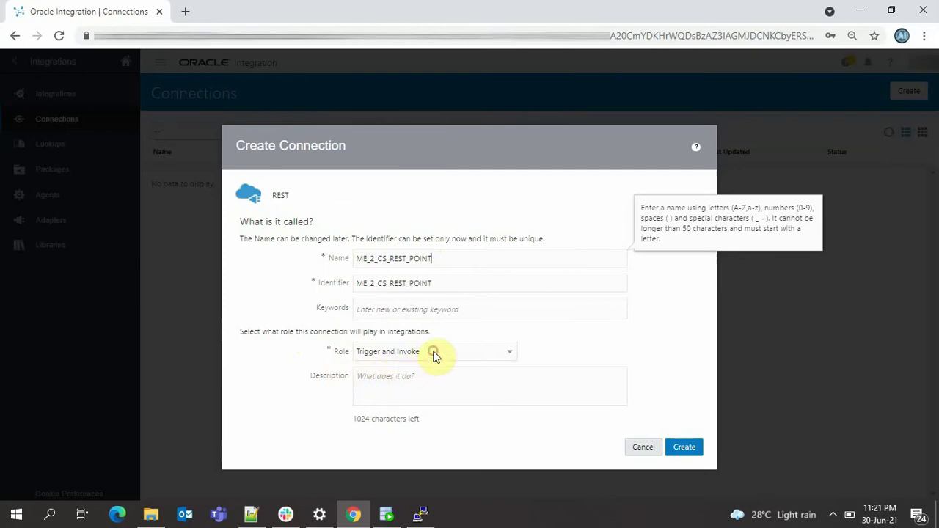
left_click(426, 389)
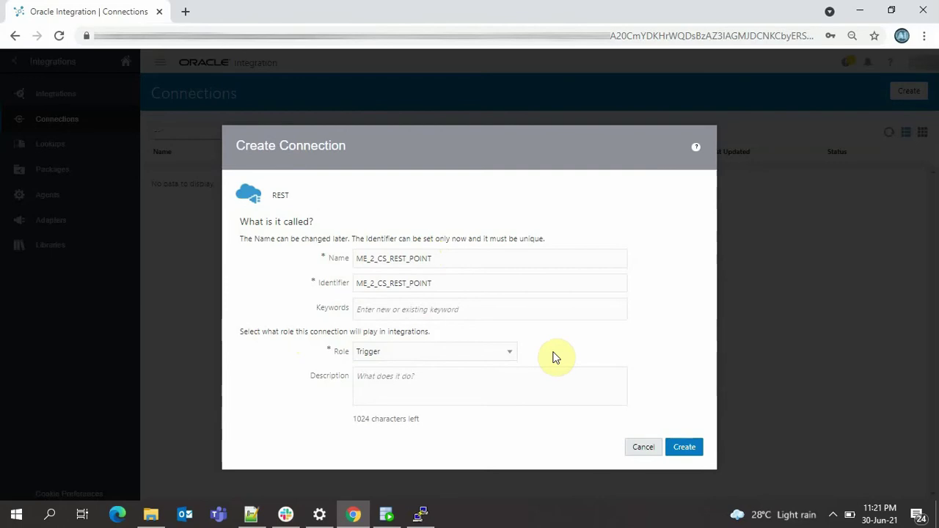
left_click(684, 446)
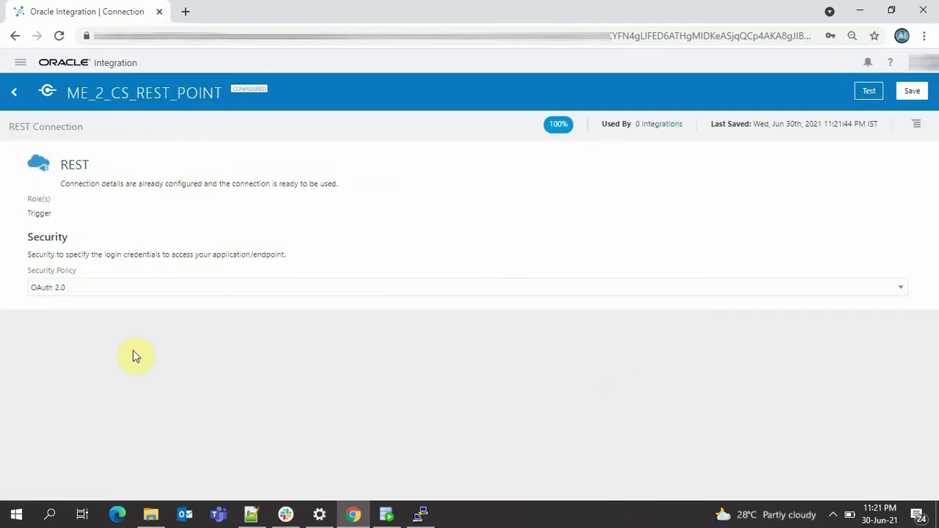
- Test and save ME_2_CS_REST_POINT, then go back to the Connections list
left_click(869, 91)
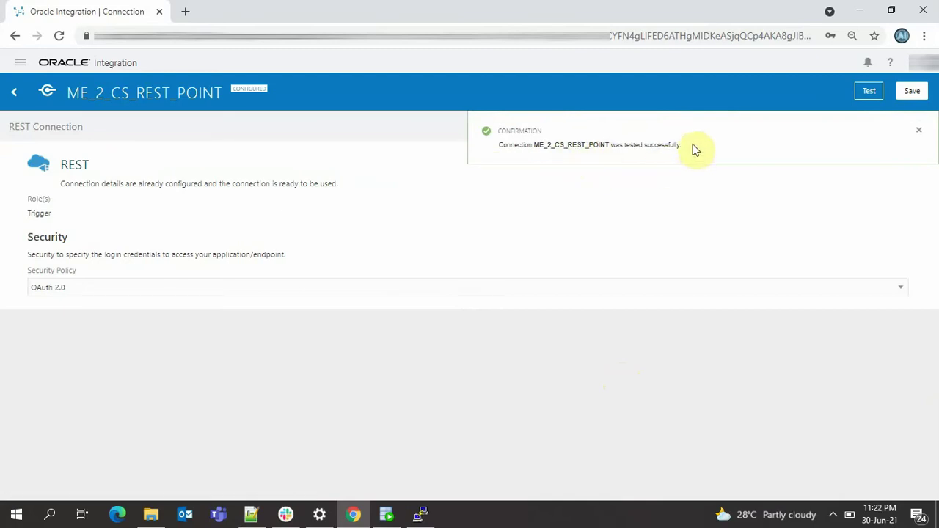
left_click(908, 94)
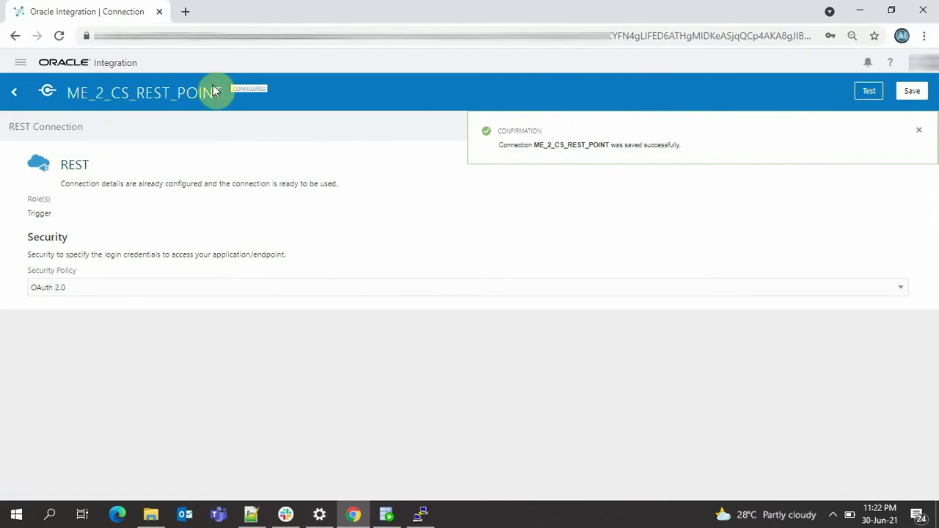
left_click(14, 92)
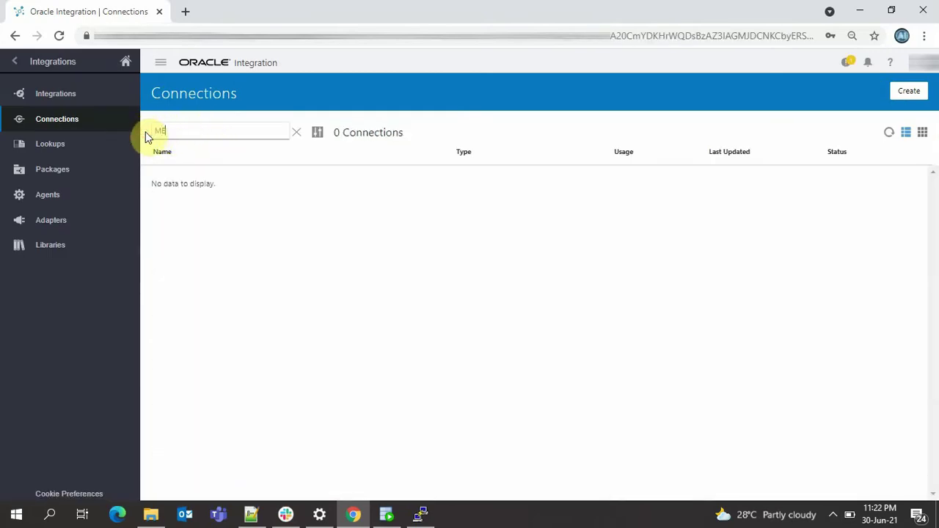
- Filter connections by 'cs' and open the ME_2_CS Oracle DBaaS connection
type("cs")
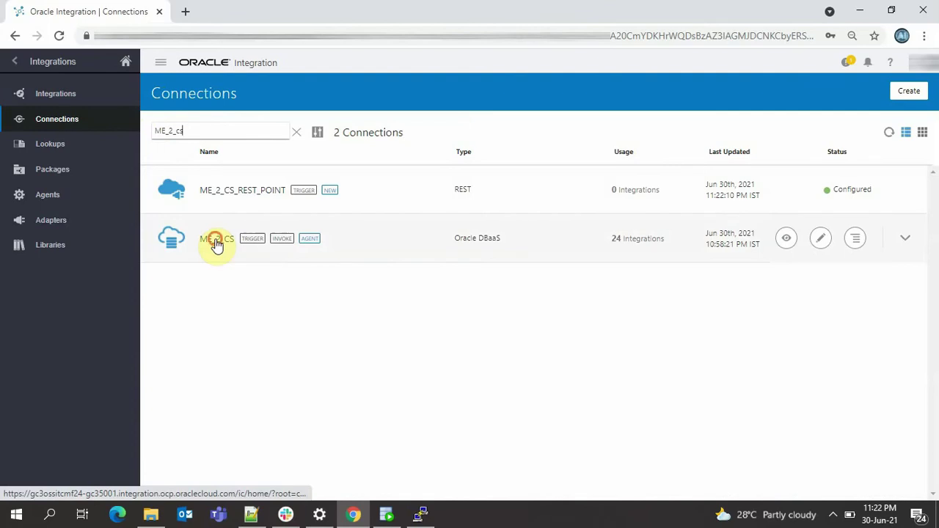
left_click(218, 245)
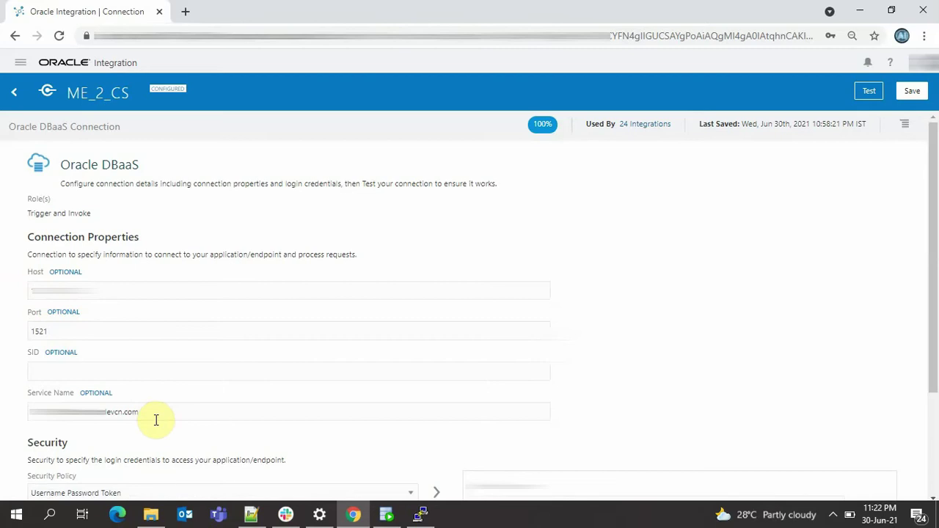
- Test the ME_2_CS database connection successfully and dismiss the confirmation banner
scroll(155, 419, "down", 3)
scroll(426, 440, "down", 1)
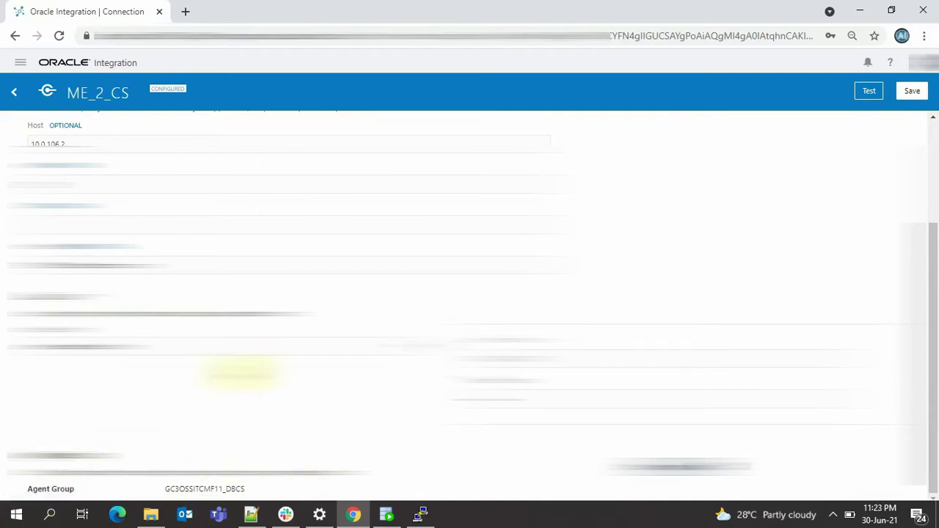
scroll(238, 374, "up", 3)
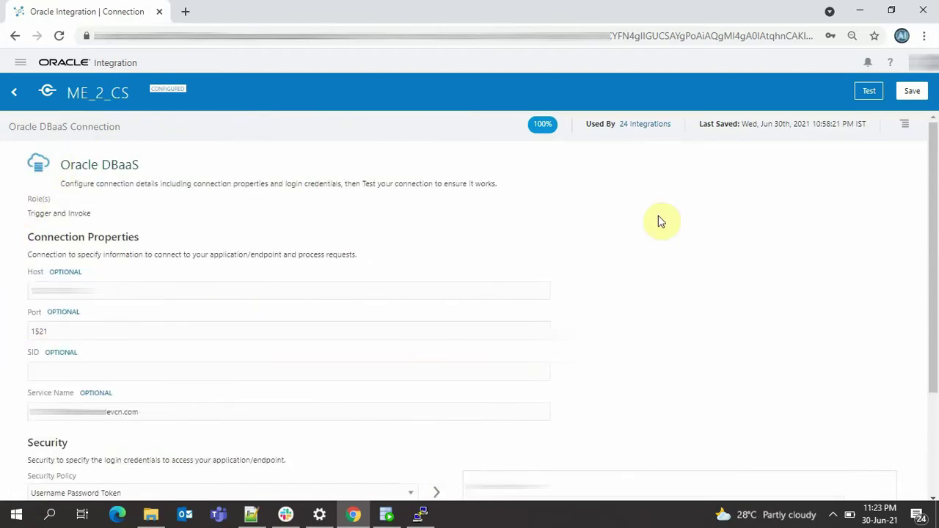
left_click(869, 93)
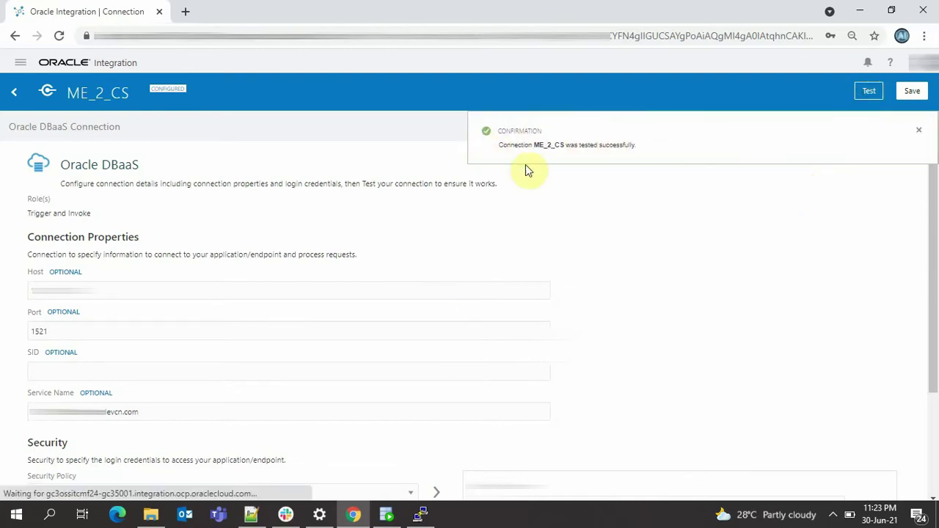
left_click(919, 131)
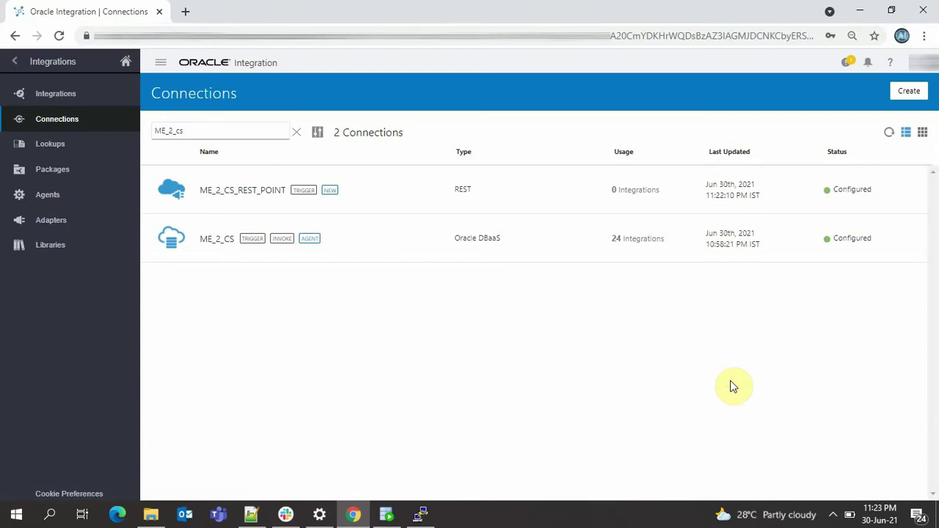
- Go to Integrations and start a new integration to show the style choices
left_click(28, 94)
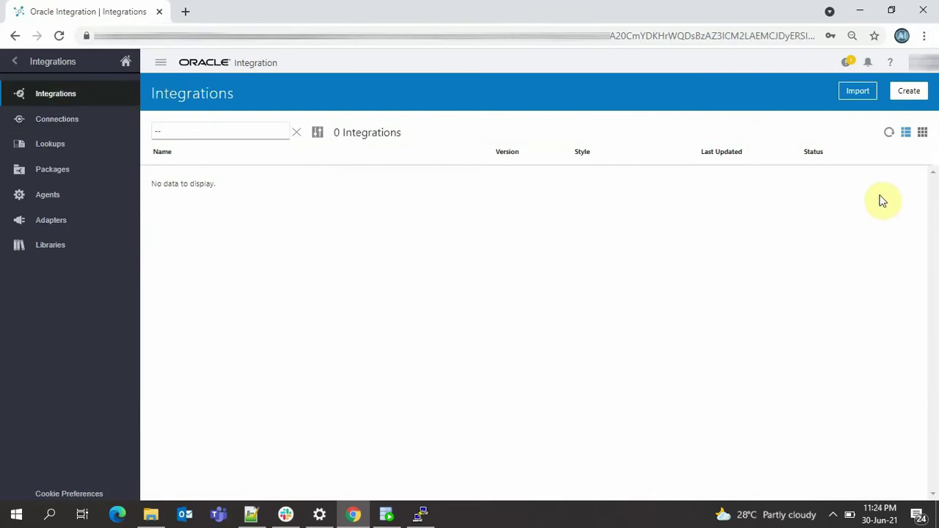
left_click(909, 93)
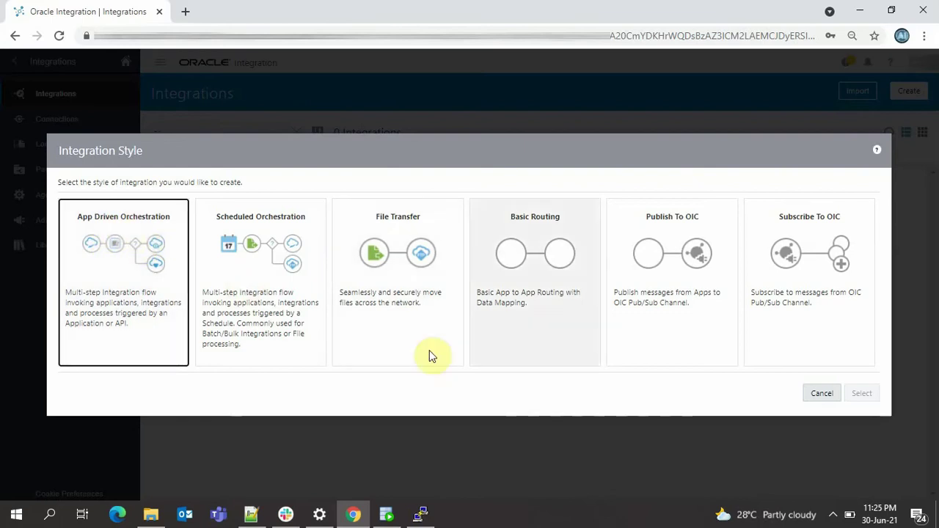
- Create the App Driven Orchestration integration ME_2_CS_DEMO, version 01.00.0000
left_click(125, 272)
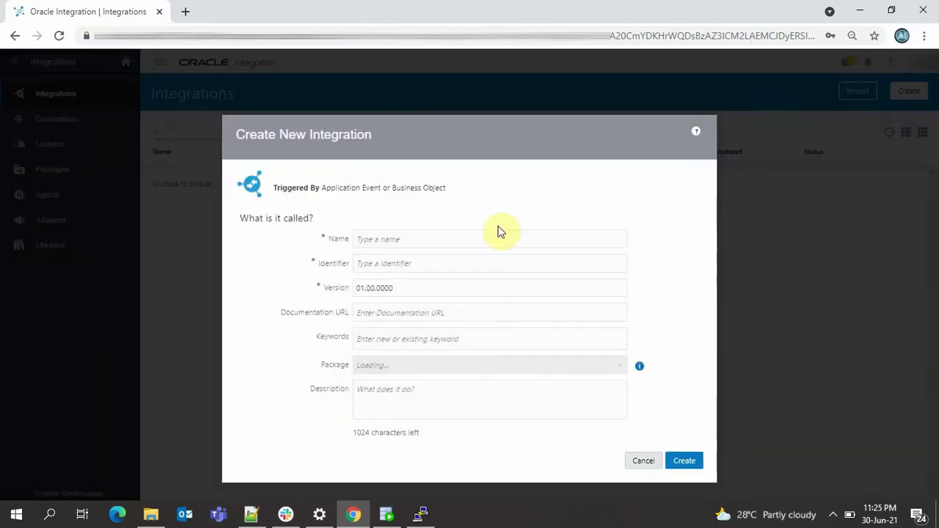
left_click(410, 245)
type("ME_2_C")
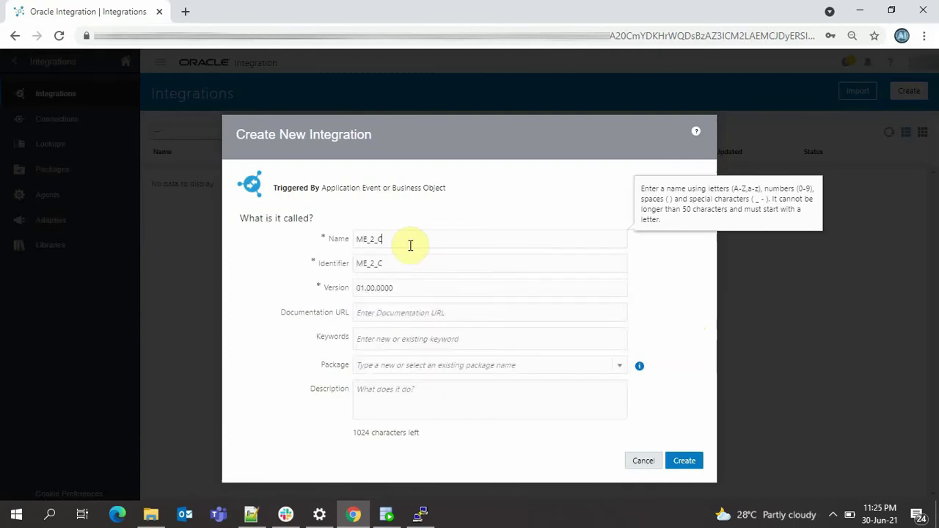
type("S_DEMO")
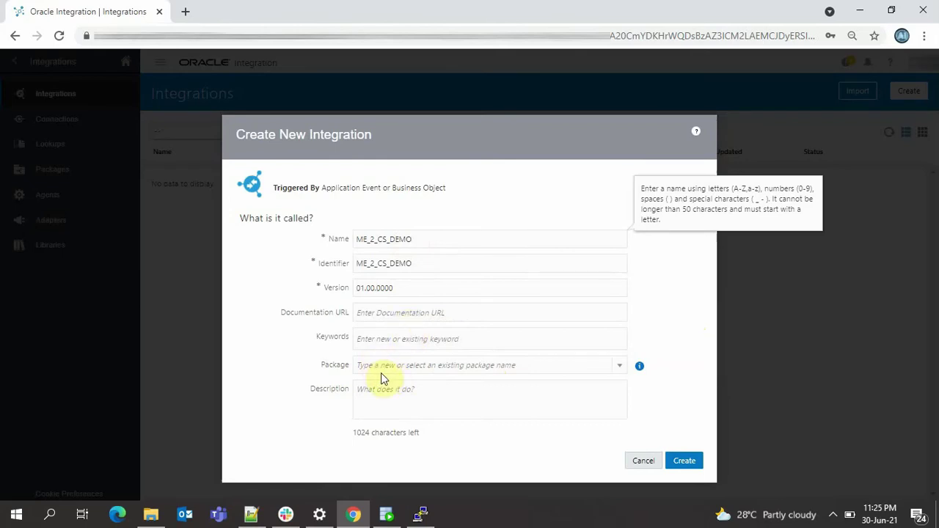
left_click(686, 461)
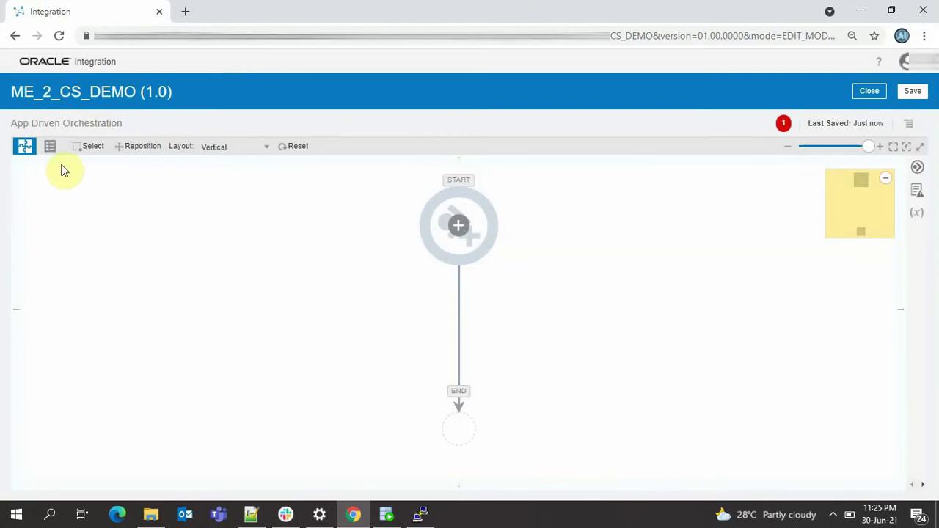
- Switch the flow to horizontal layout and add ME_2_CS_REST_POINT as the start trigger
left_click(214, 148)
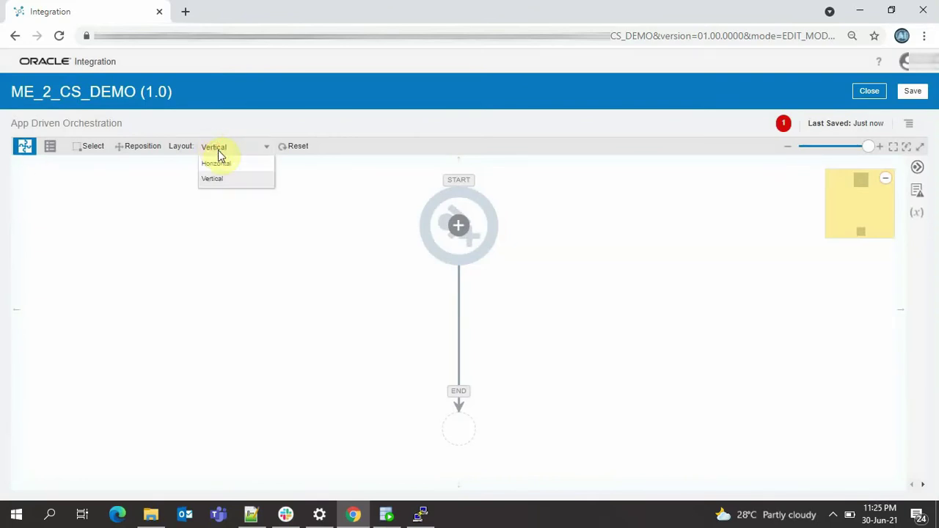
left_click(231, 171)
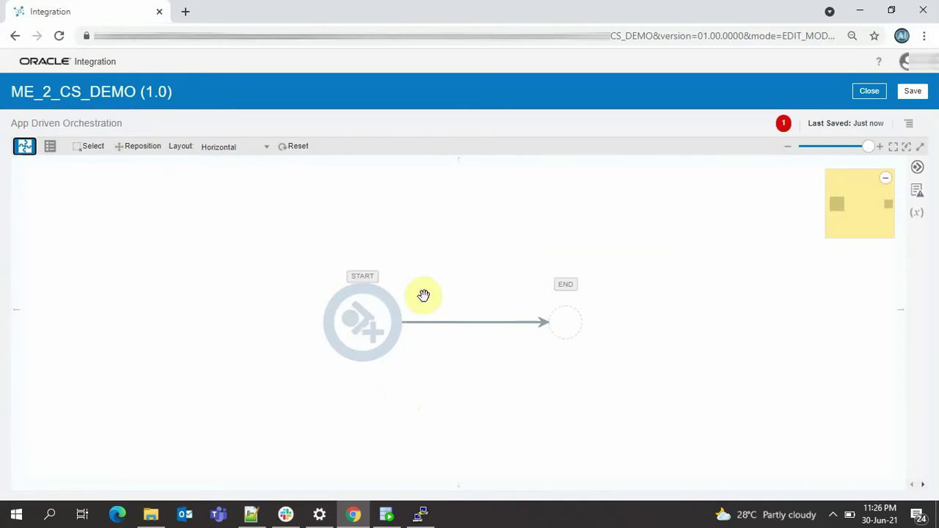
left_click(362, 325)
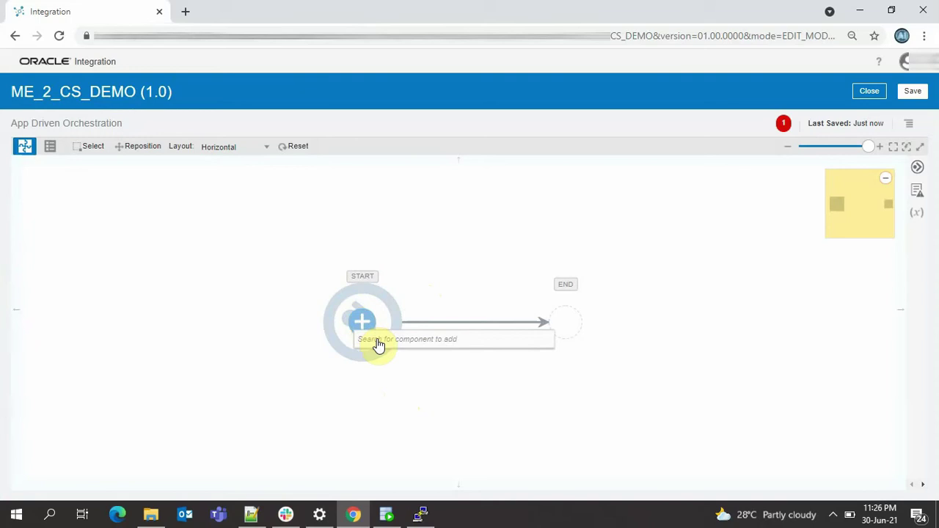
type("ME")
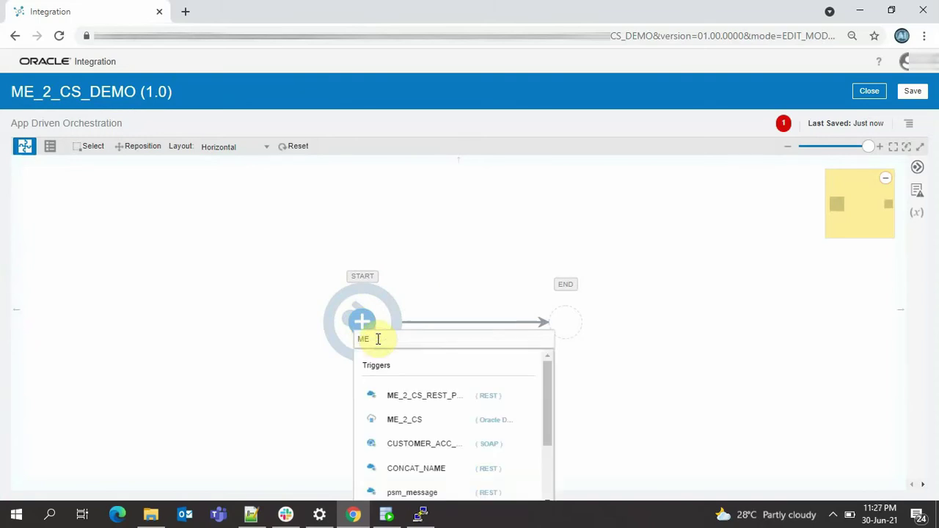
left_click(435, 400)
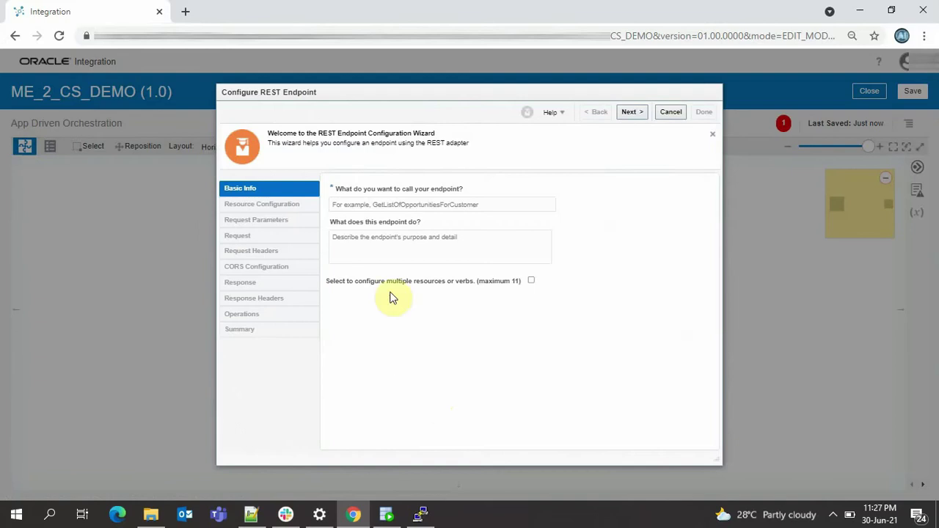
- Name the REST endpoint Trigger_point
left_click(383, 205)
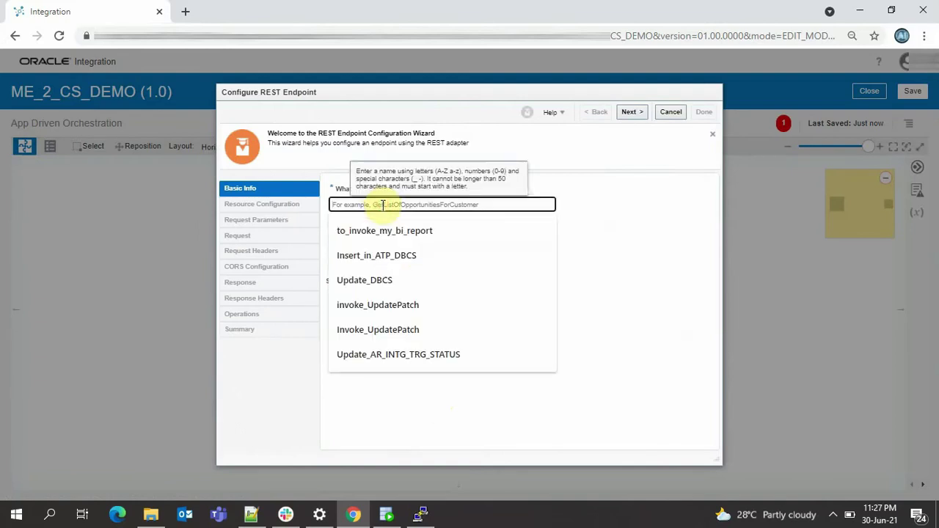
type("Trigge")
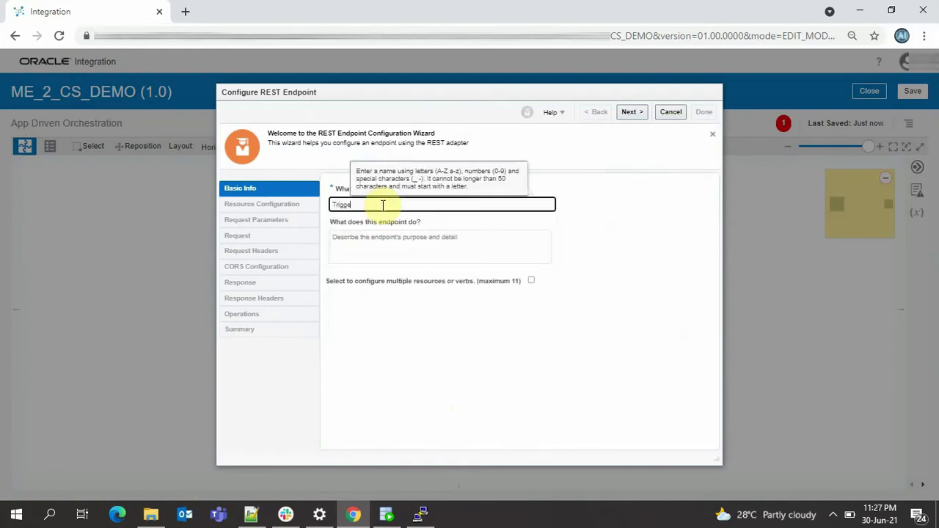
type("r_point")
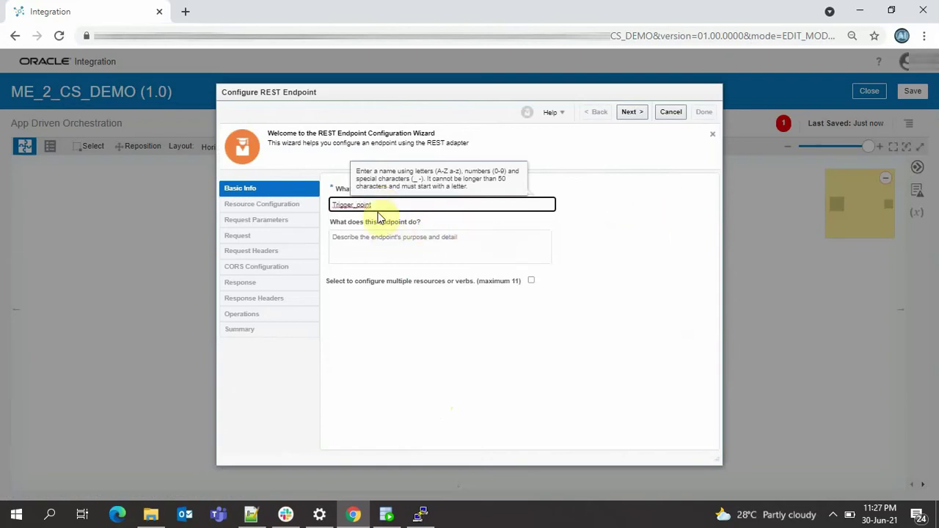
left_click(638, 117)
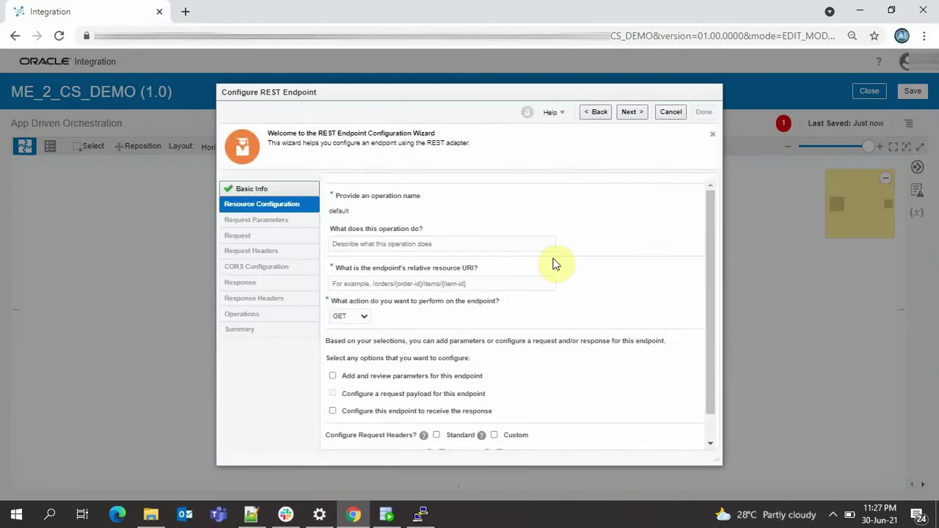
- Set the endpoint's relative resource URI to /personinfo
scroll(513, 267, "down", 1)
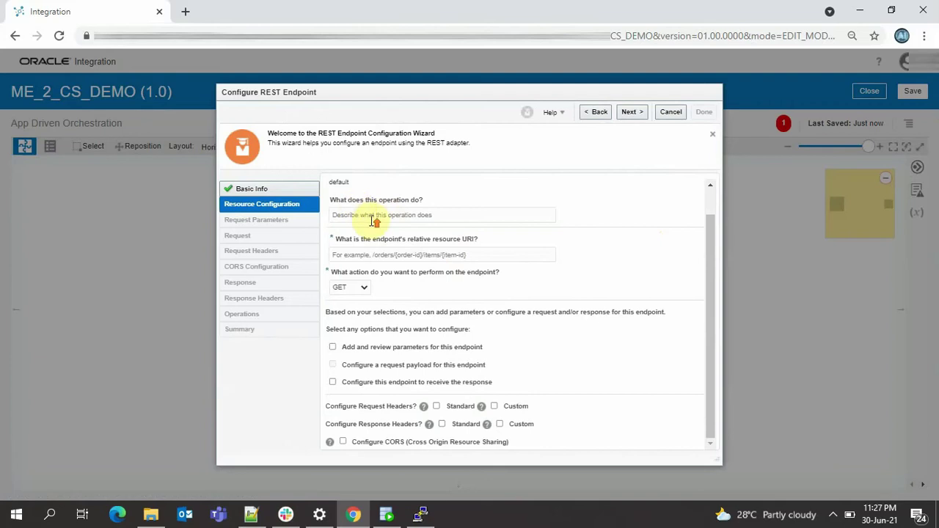
scroll(378, 224, "up", 1)
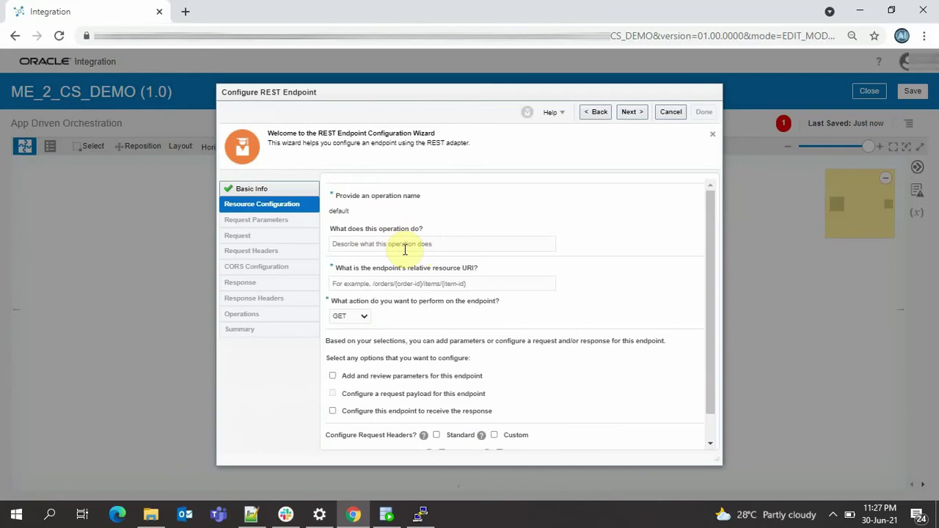
scroll(405, 251, "down", 1)
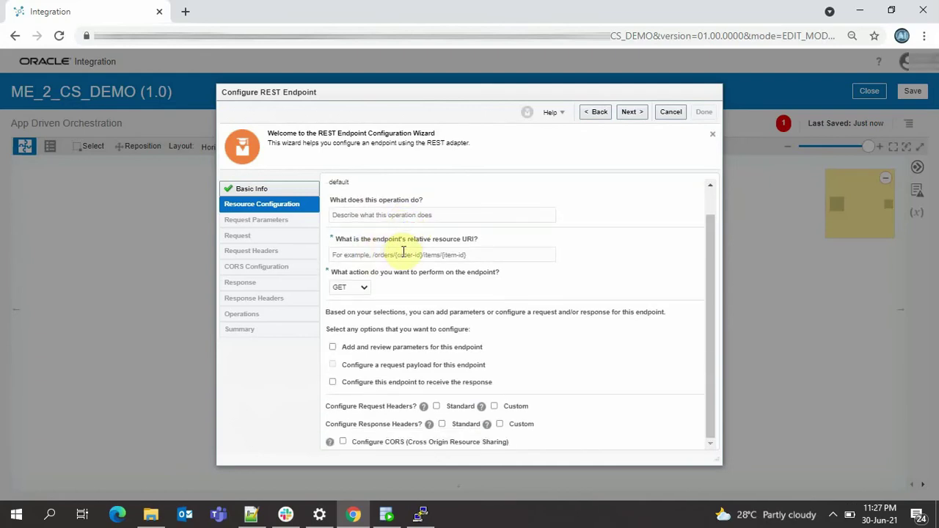
left_click(357, 255)
scroll(356, 271, "up", 1)
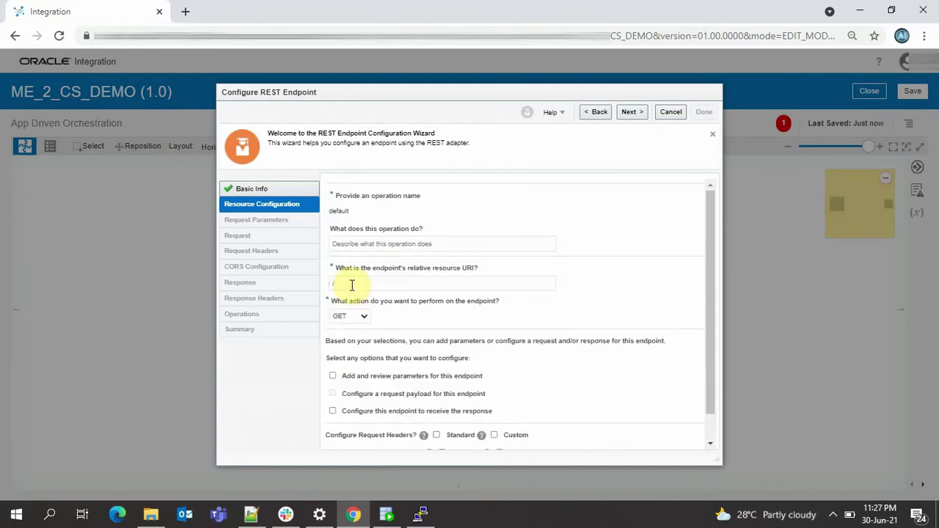
left_click(353, 286)
type("/perso")
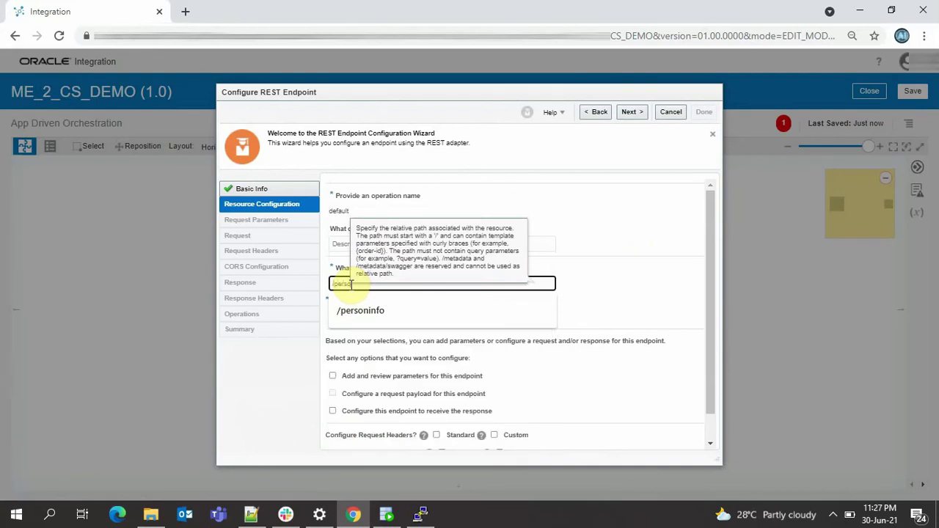
type("ninfo")
left_click(367, 311)
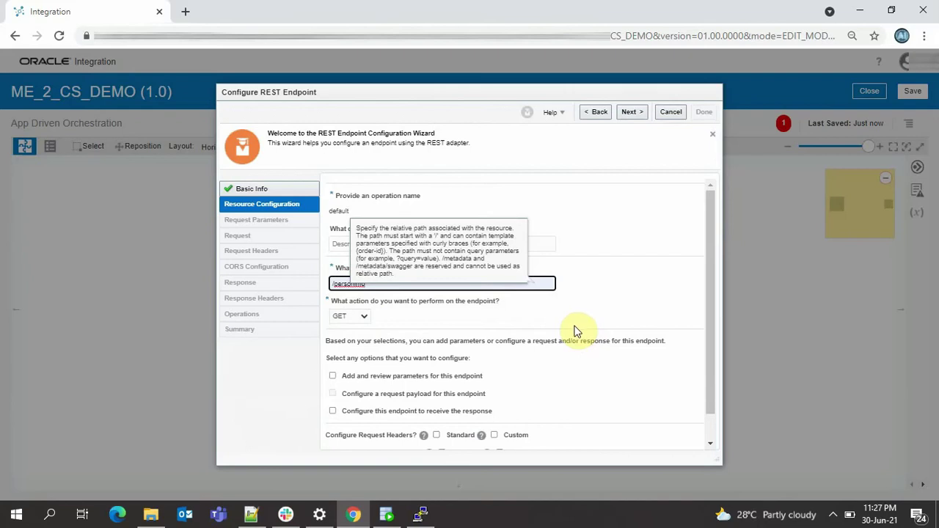
- Make the endpoint use POST and enable both request payload and response configuration
scroll(396, 325, "down", 1)
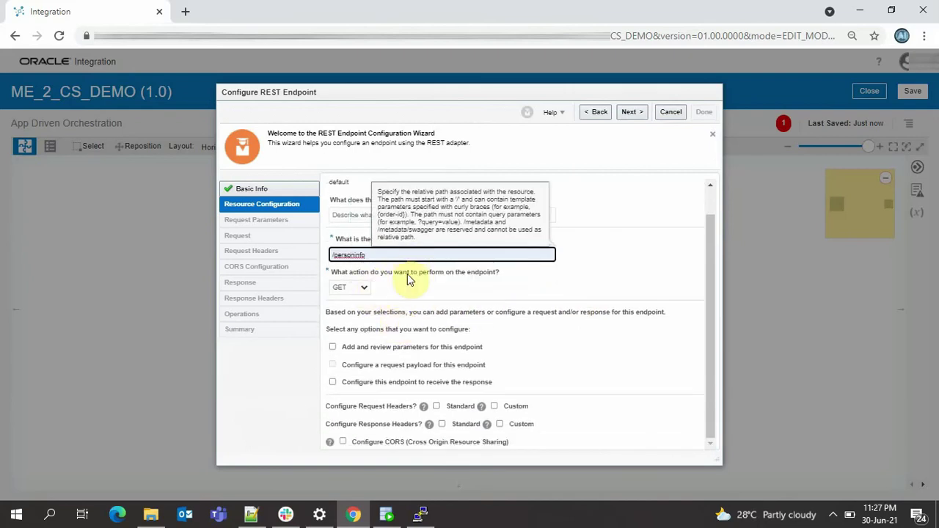
left_click(356, 288)
scroll(357, 293, "up", 1)
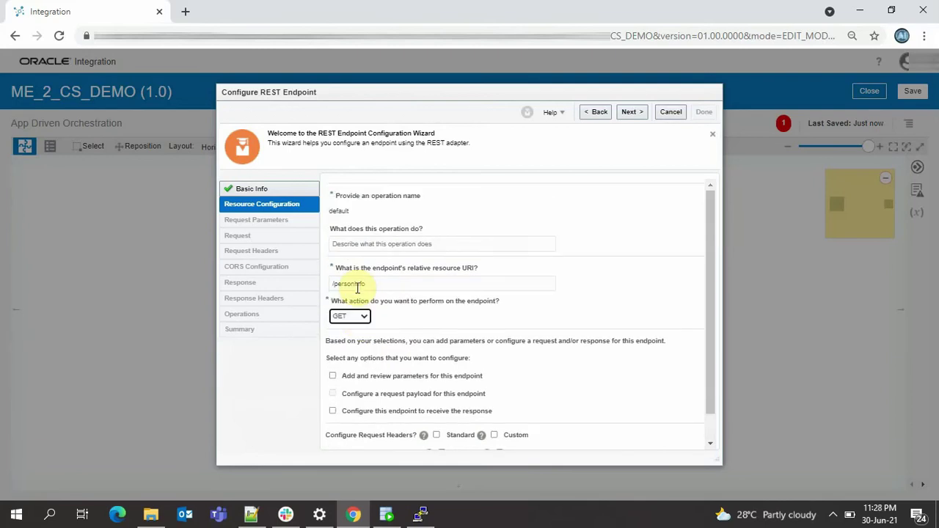
left_click(361, 318)
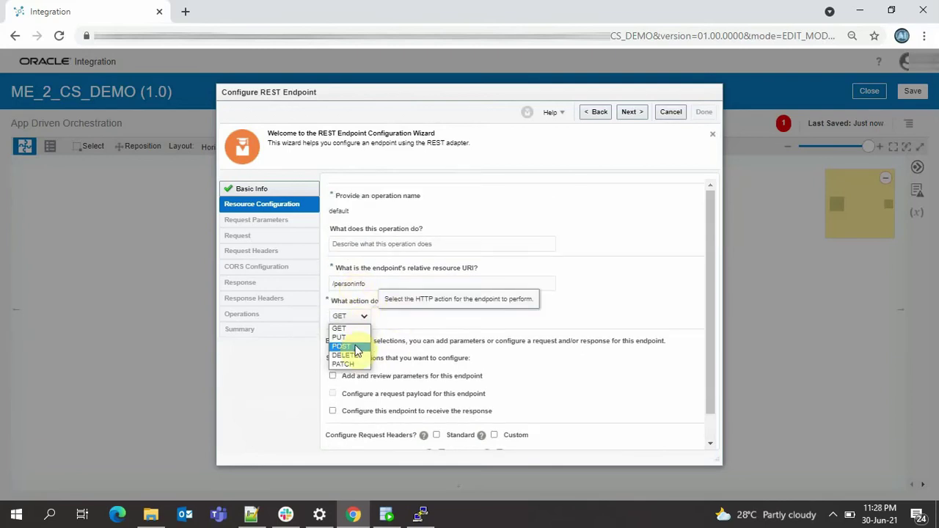
left_click(342, 347)
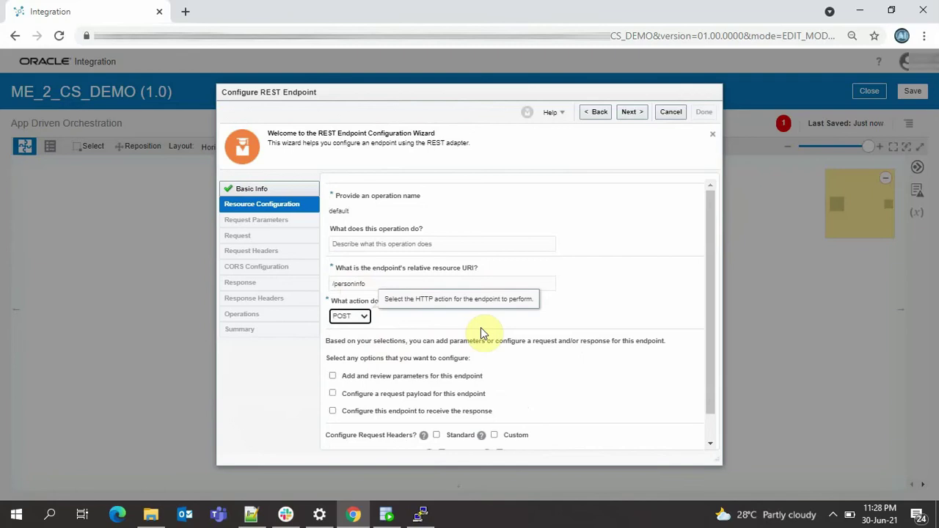
scroll(481, 329, "down", 1)
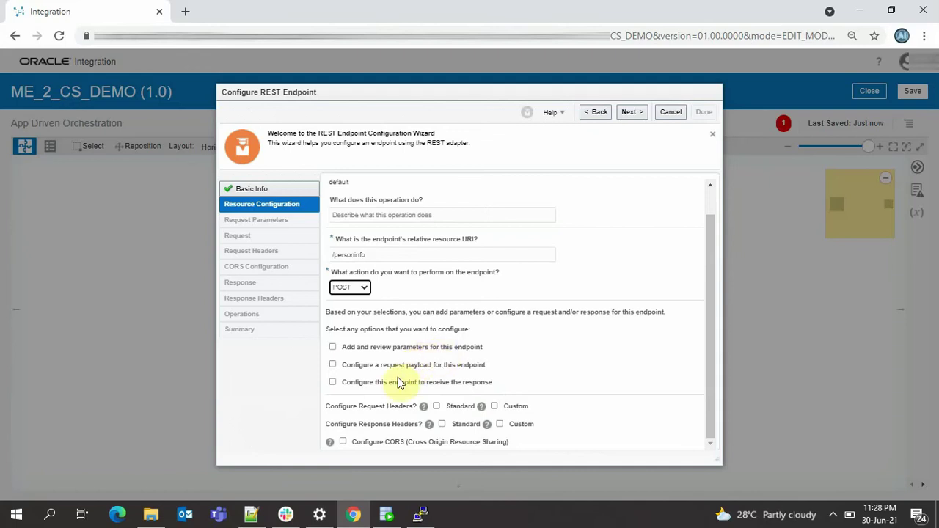
left_click(333, 365)
left_click(333, 383)
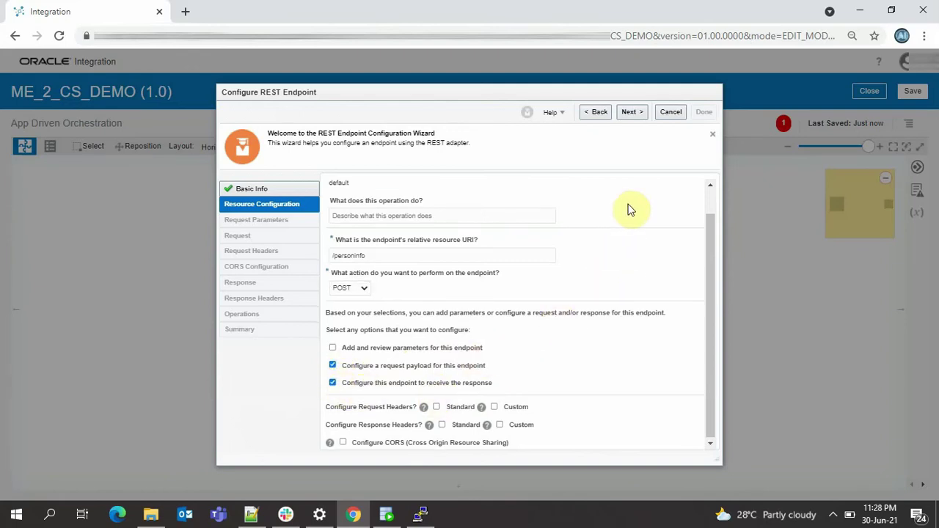
- On the Request step, choose JSON Sample as the payload format and enter it inline
left_click(636, 118)
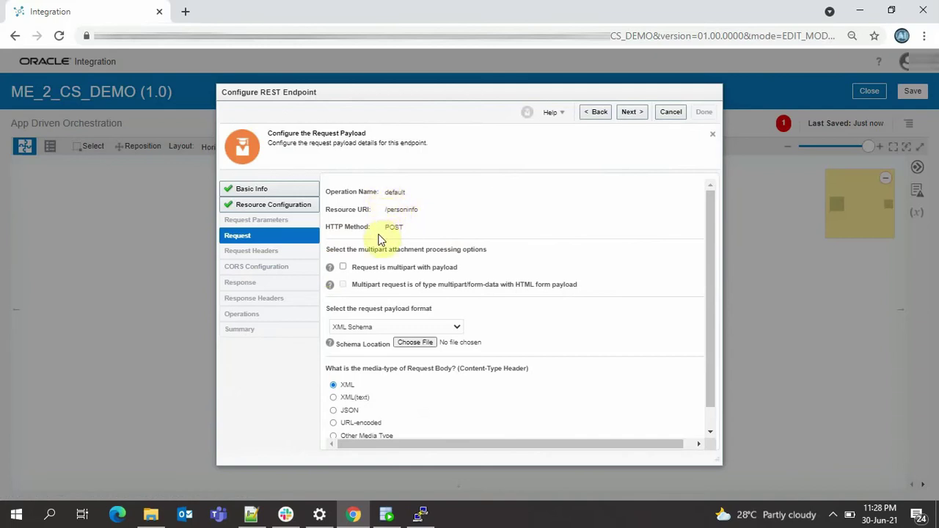
scroll(414, 272, "down", 1)
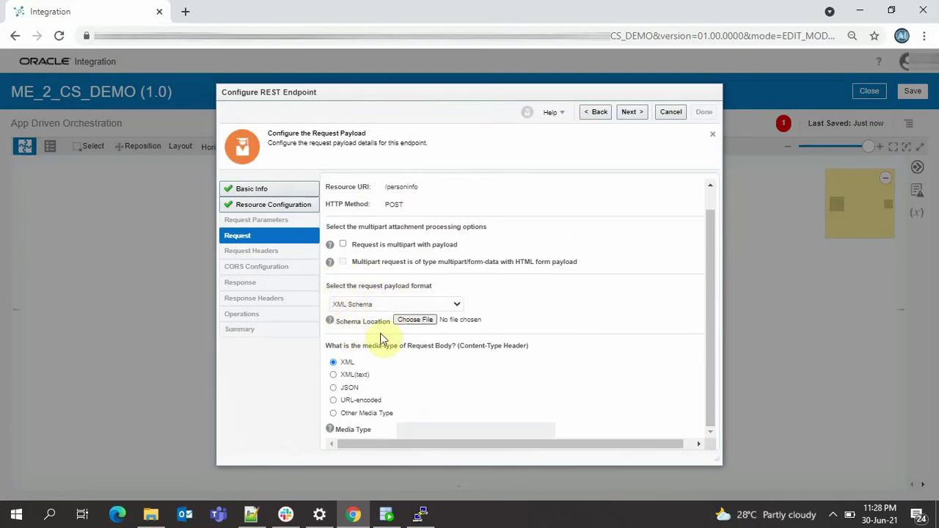
left_click(442, 306)
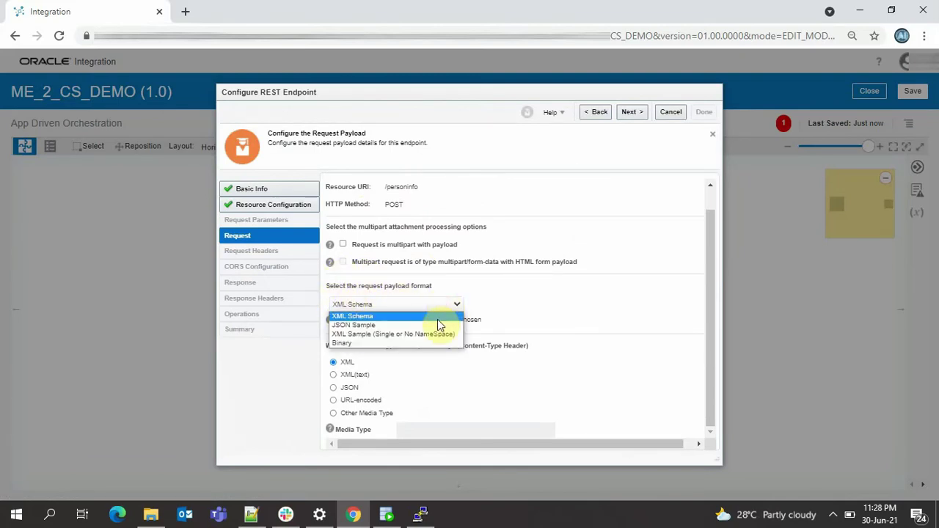
left_click(438, 326)
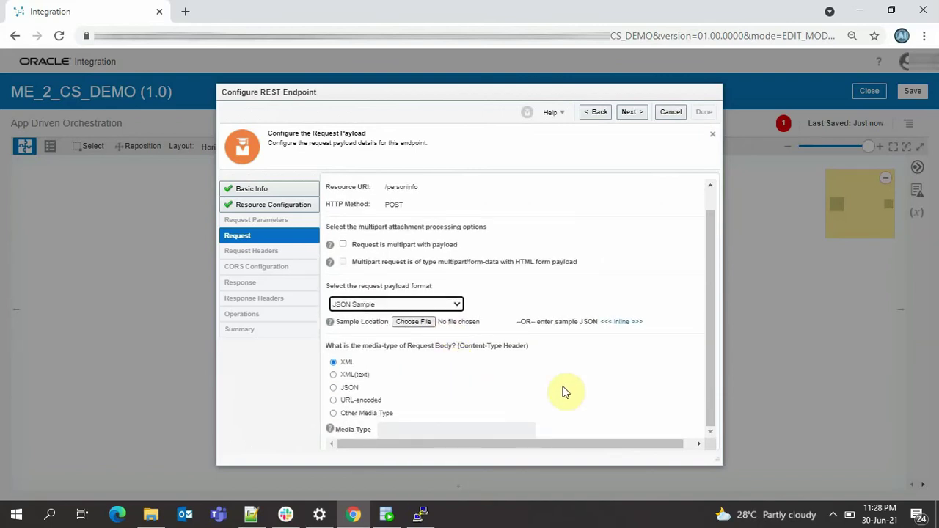
left_click(614, 323)
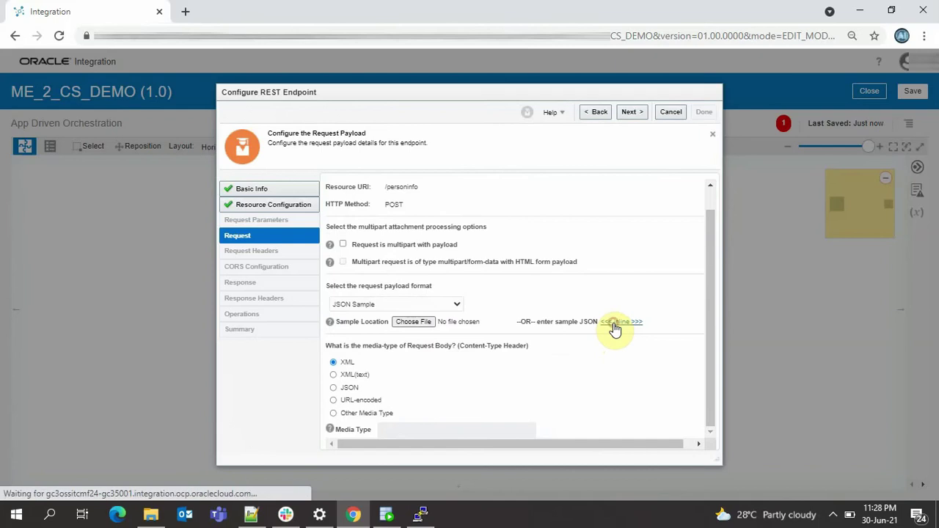
- Type the sample JSON with name TEAM_ME_2_CS, age 24 and a sample email address
left_click(373, 212)
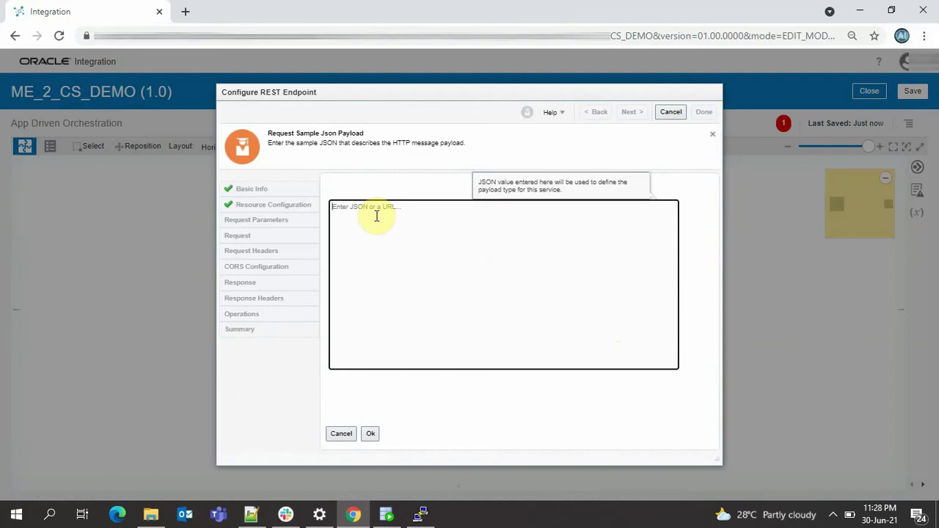
type("{")
key("Return")
key("Return")
type("\"name\" :\" TEAM_ME")
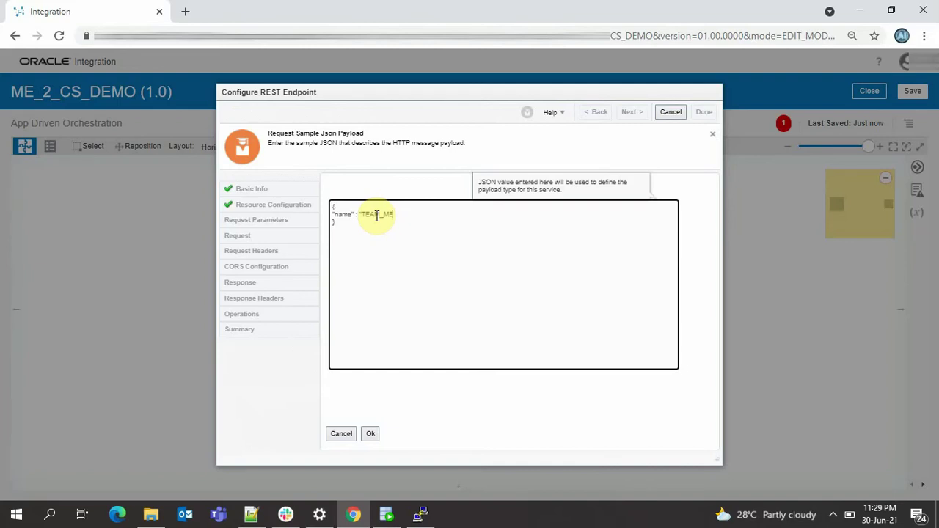
type("_2_CS\"")
key("Return")
type("\"gae")
key("BackSpace")
key("BackSpace")
key("BackSpace")
type("age")
type("\"")
type(" : 24")
type("\"email")
type("\"")
type(" :")
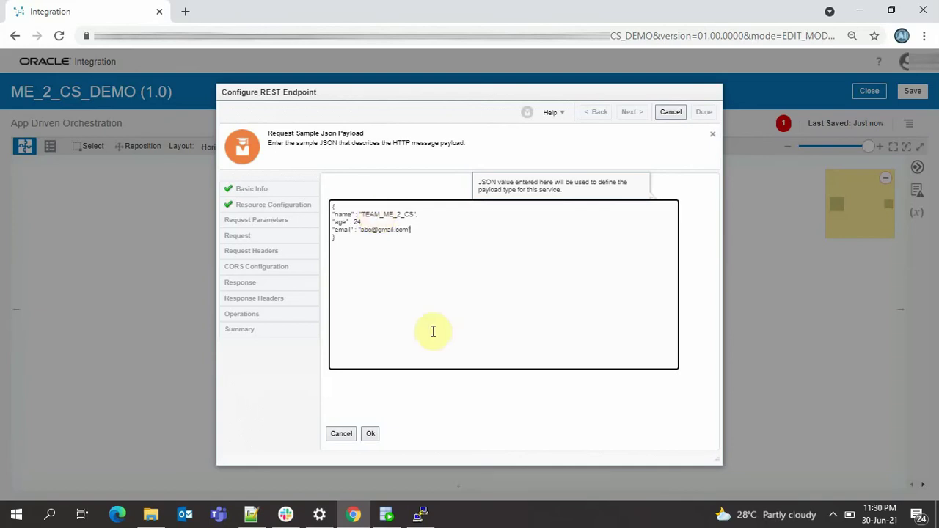
left_click(389, 514)
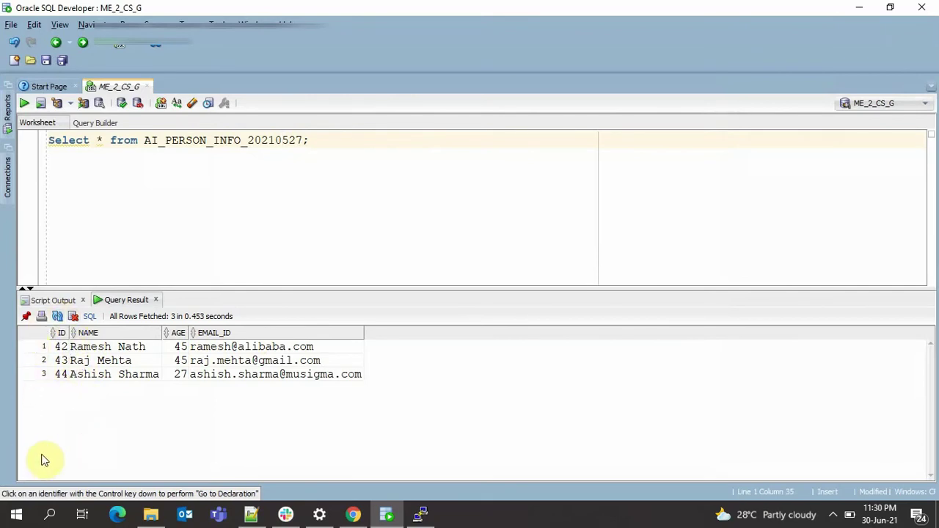
left_click(357, 517)
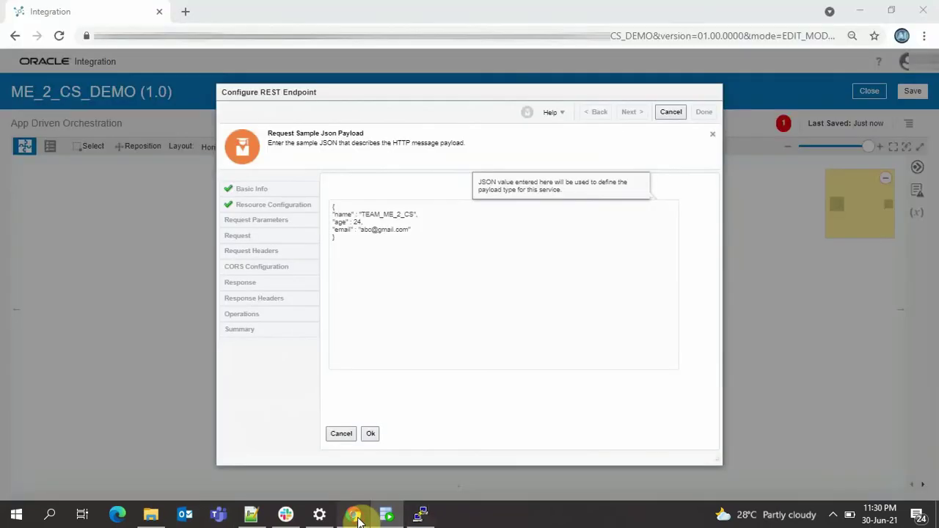
left_click(387, 514)
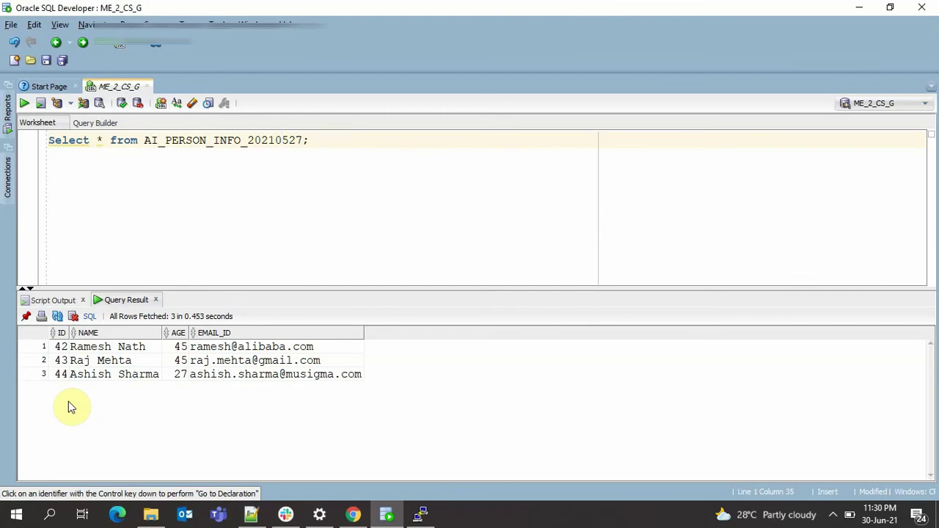
left_click(353, 516)
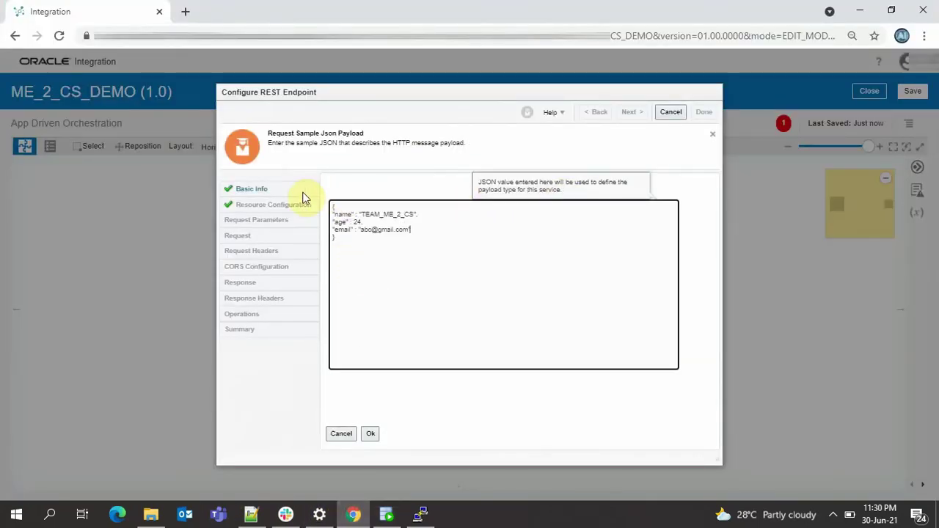
- Confirm the JSON sample request payload for /personinfo POST and continue to the Response page
left_click(371, 434)
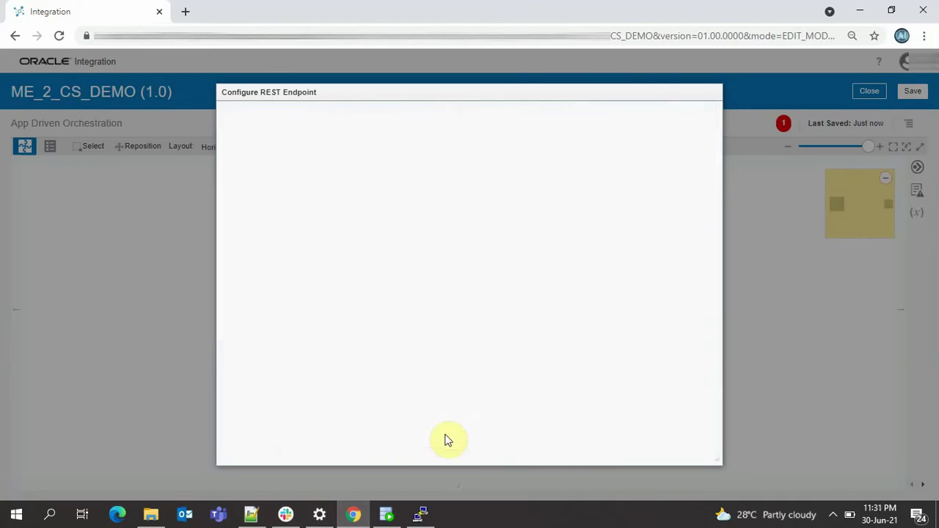
scroll(446, 253, "down", 1)
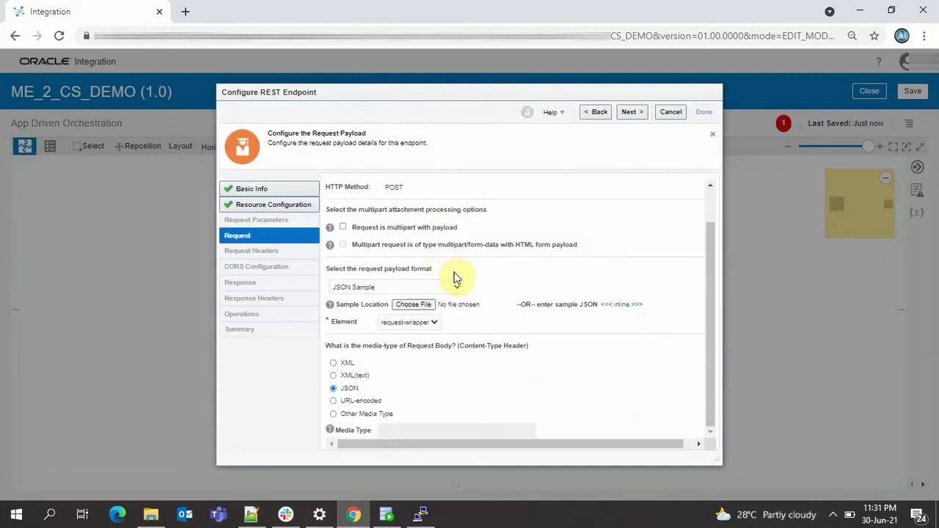
left_click(641, 118)
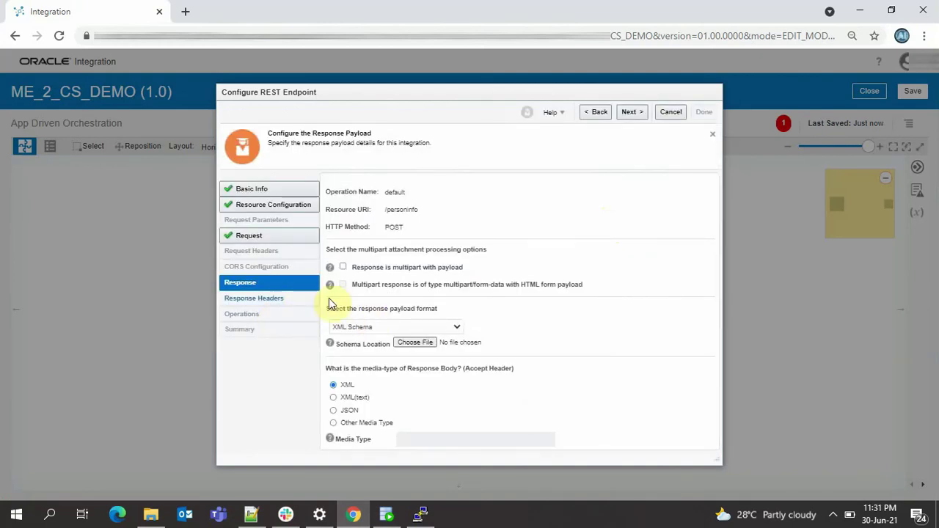
- Set the response payload format to JSON Sample, entered inline
left_click(391, 328)
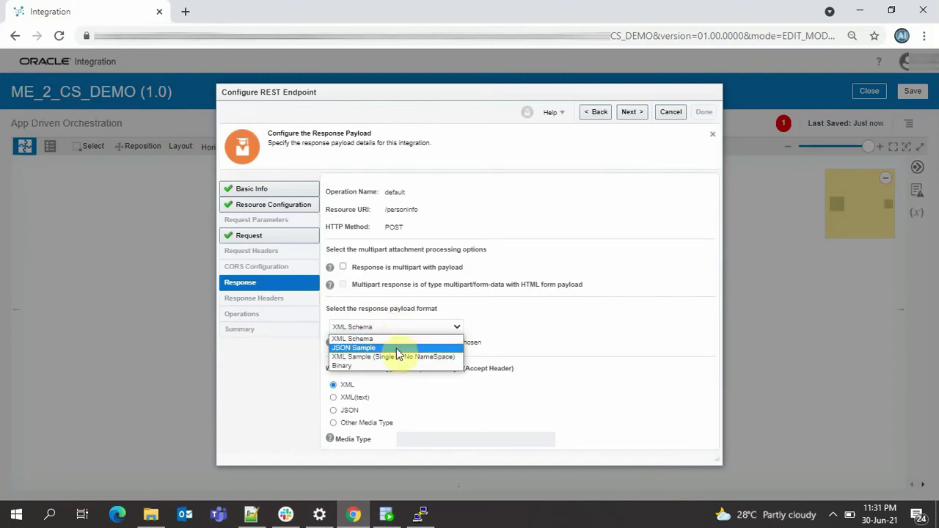
left_click(397, 348)
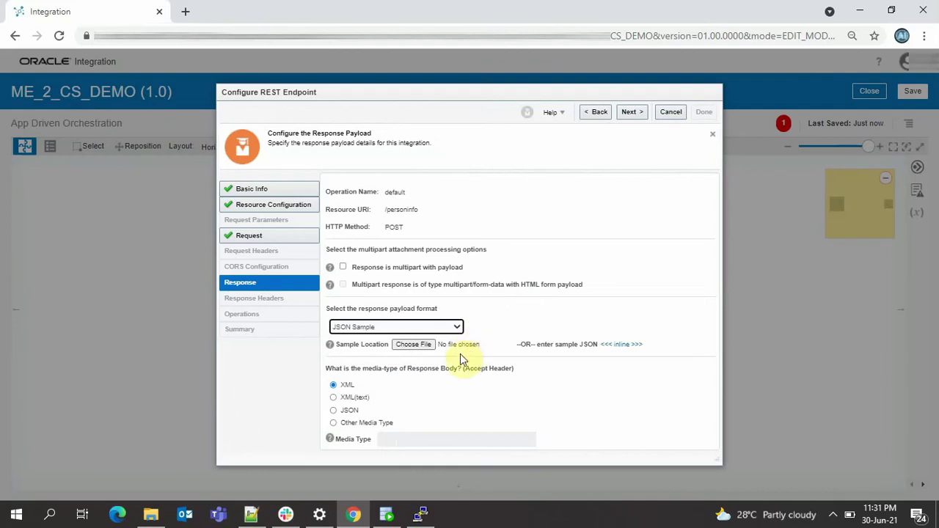
left_click(634, 345)
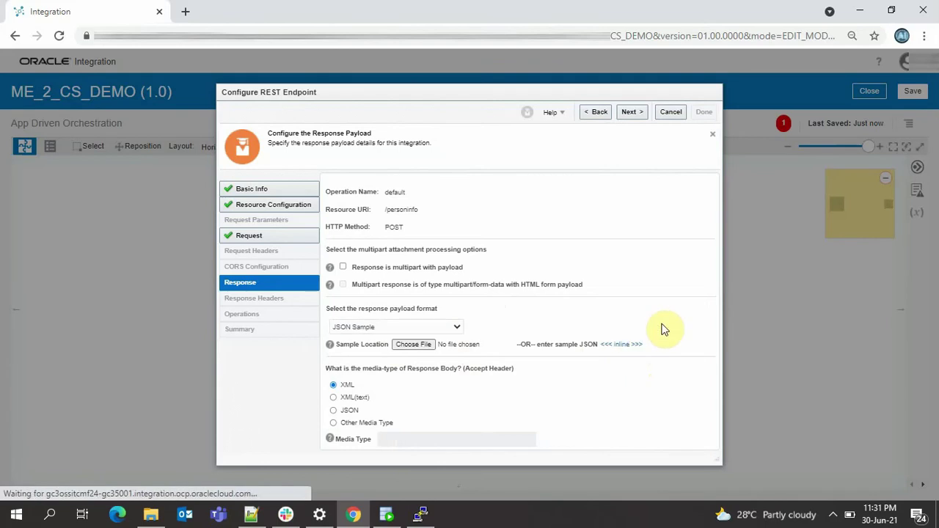
- Enter the response sample {"status" : ""}, accept it, and reach the Summary page
left_click(416, 234)
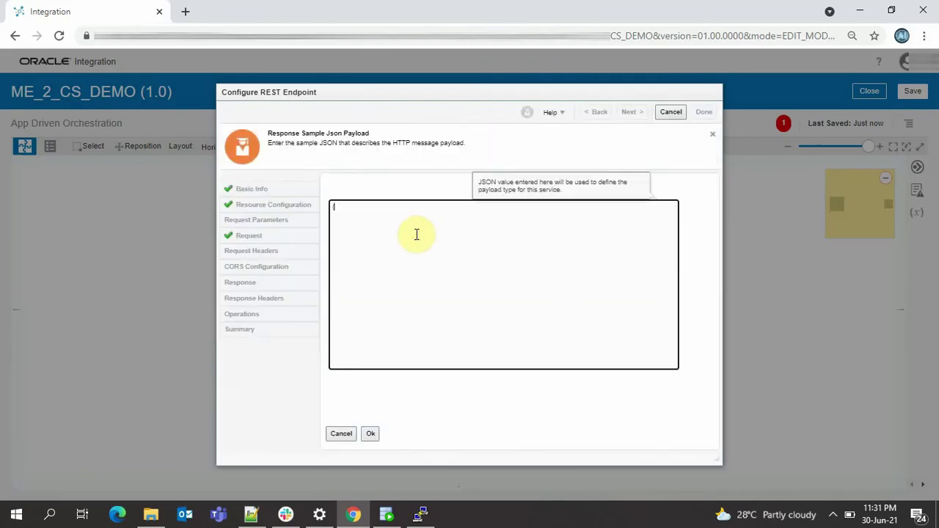
type("{")
key("Return")
type("}")
key("Return")
type("\"status\" : \"")
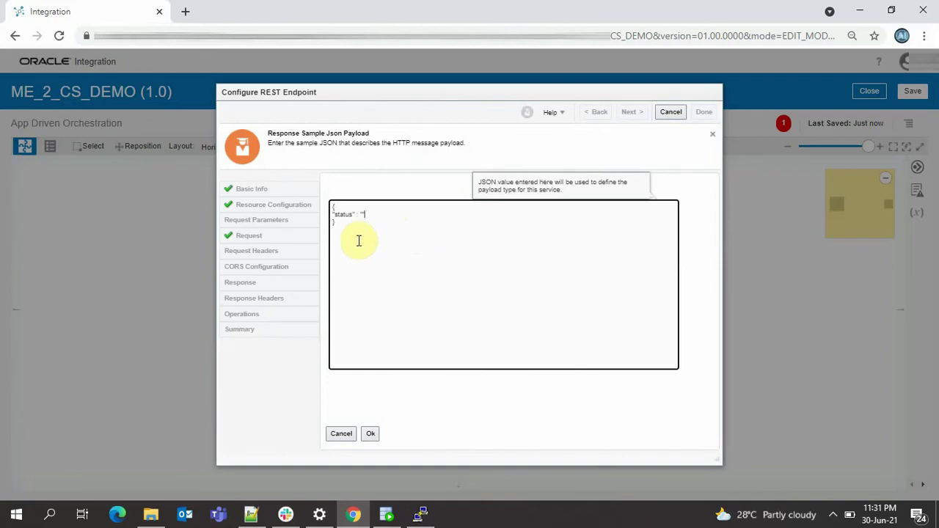
left_click(370, 434)
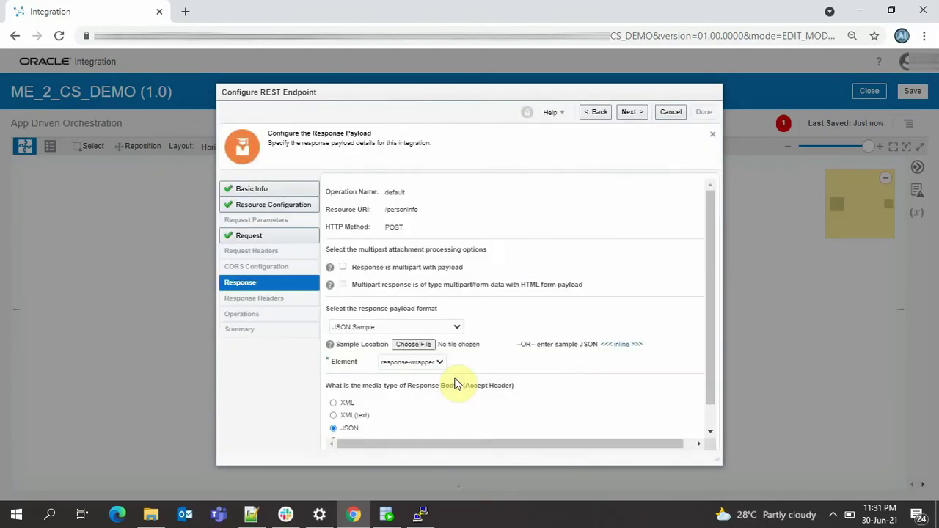
scroll(425, 261, "down", 1)
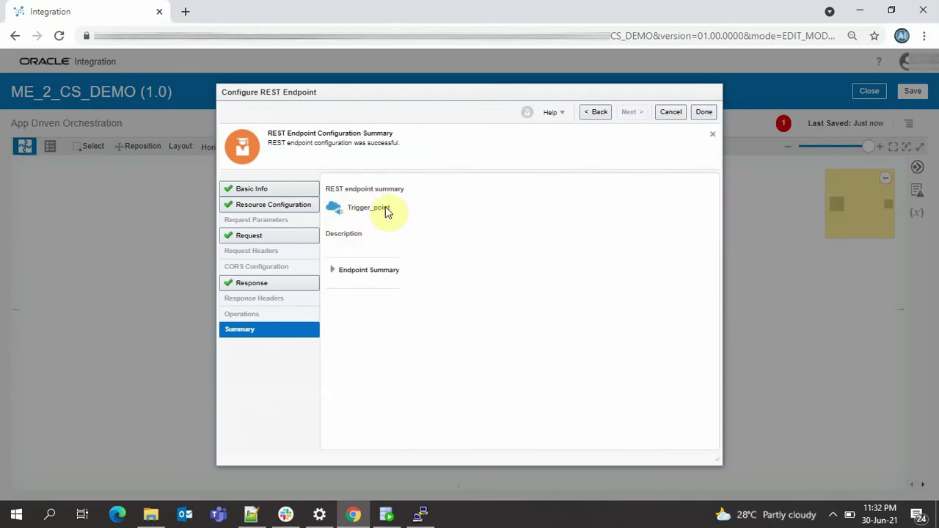
- Review the Trigger_point endpoint summary's URI, method and media types, then finish the wizard
left_click(334, 271)
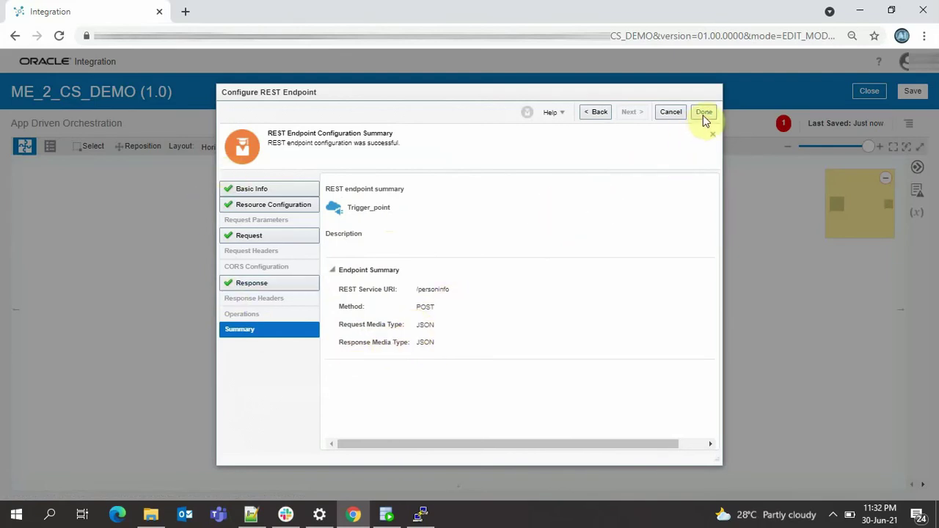
left_click(704, 114)
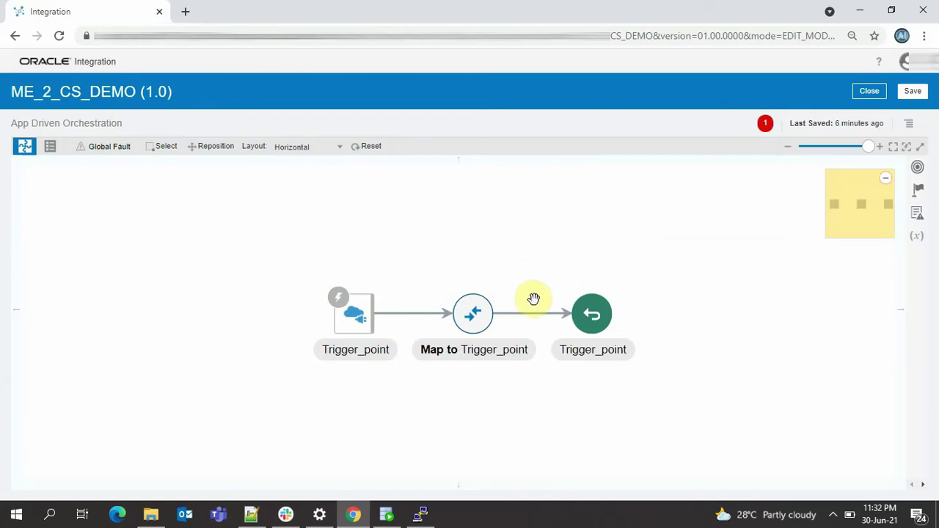
- Add the ME_2_CS database connection as an invoke after the map
mouse_move(534, 323)
left_click(534, 318)
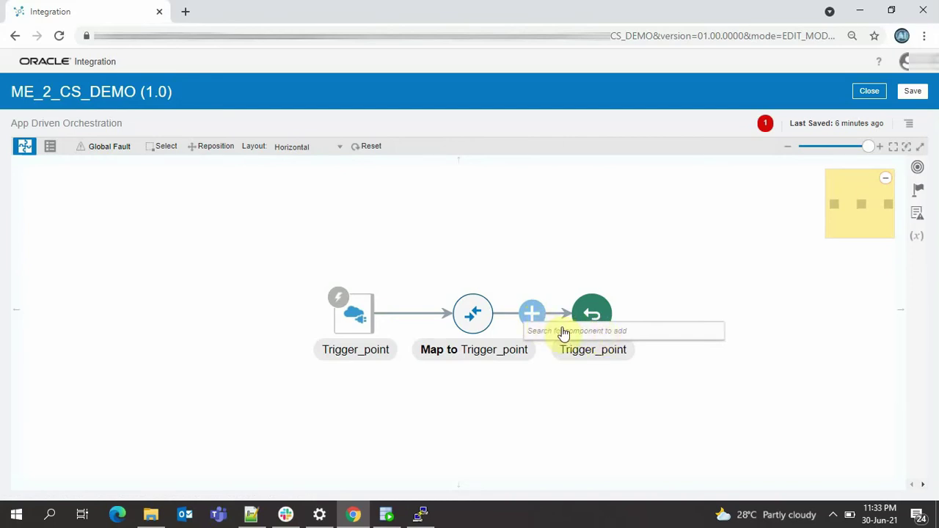
left_click(620, 334)
type("ME_")
left_click(626, 388)
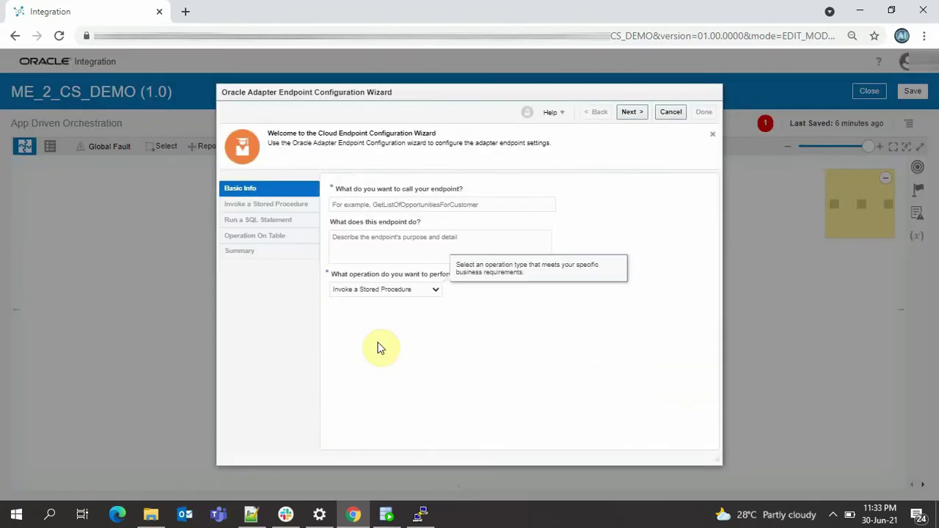
- Name the endpoint INSERT_OPERATION and set its operation to Run a SQL Statement
left_click(404, 204)
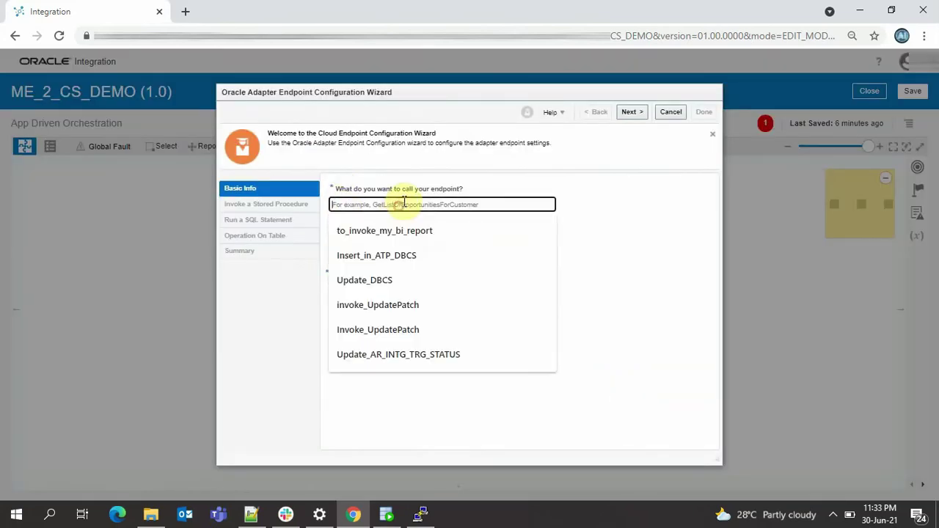
type("Inert")
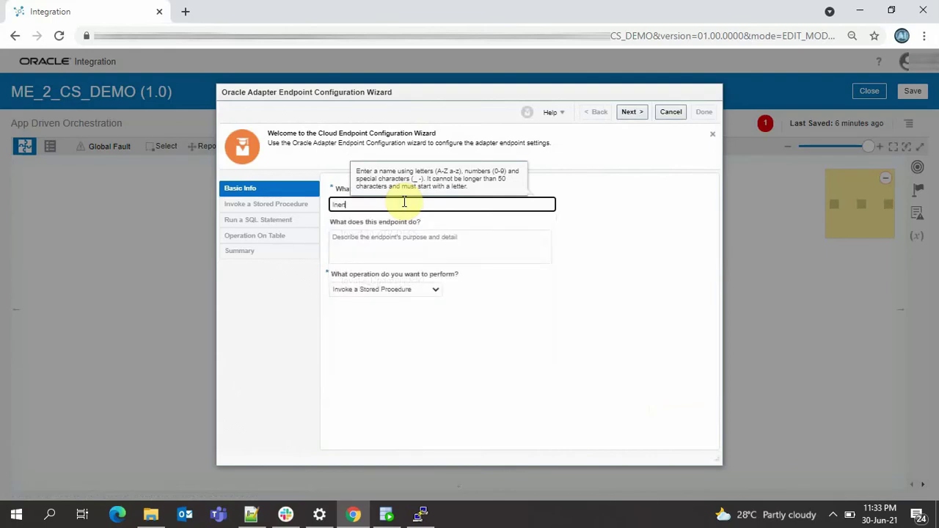
key("BackSpace")
key("BackSpace")
key("BackSpace")
key("BackSpace")
type("NS")
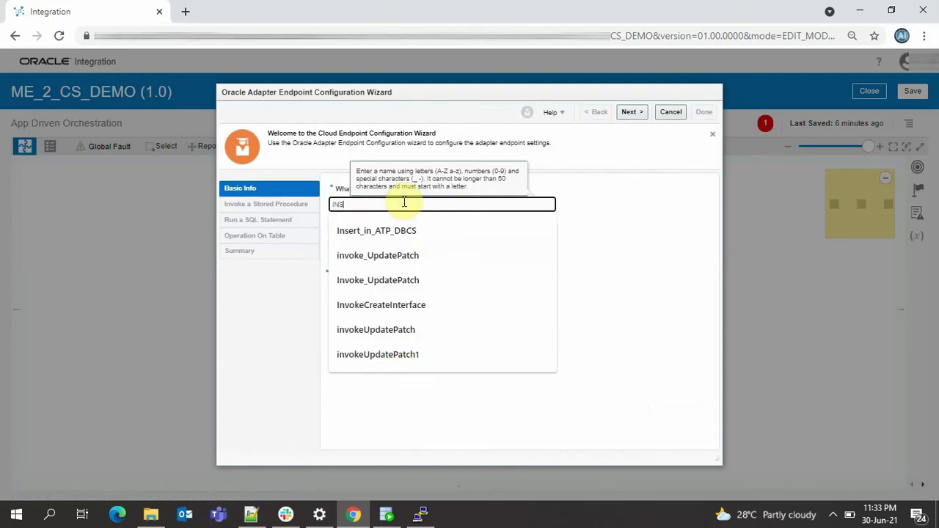
type("ERT")
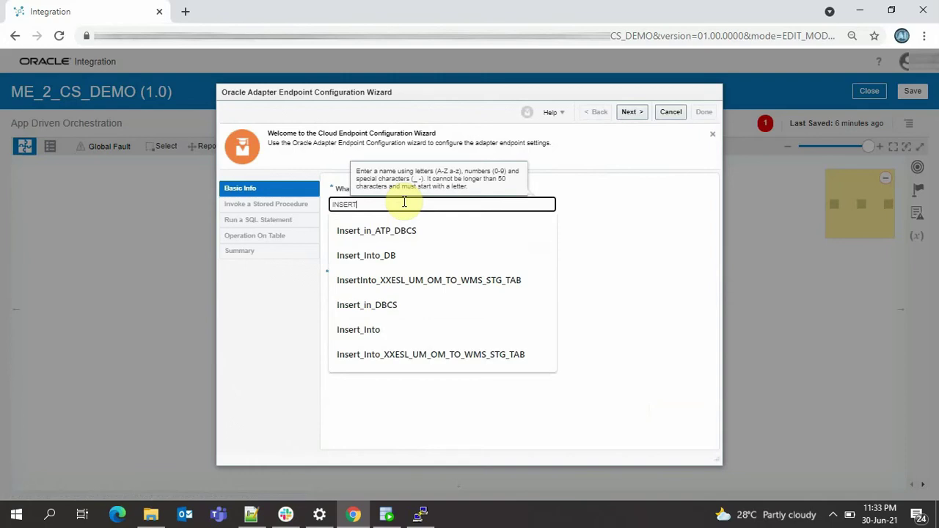
type("_OPERATION")
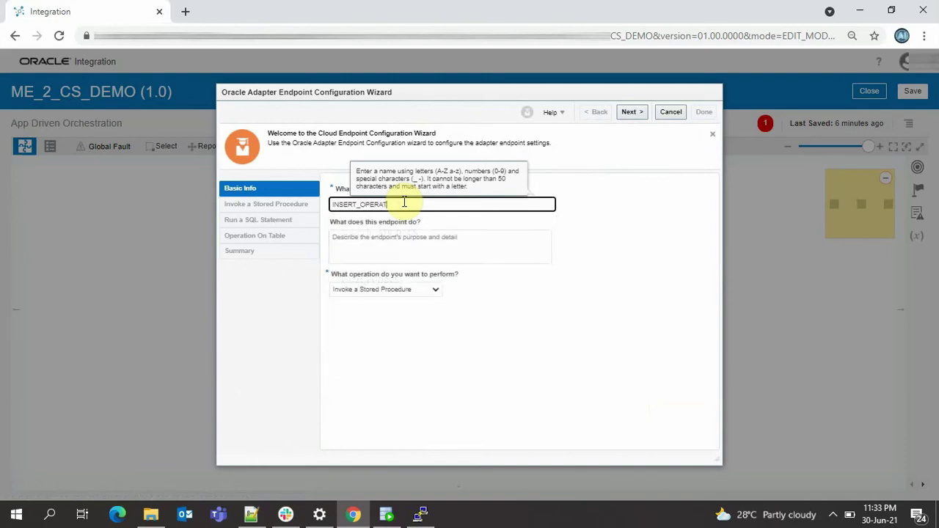
left_click(425, 292)
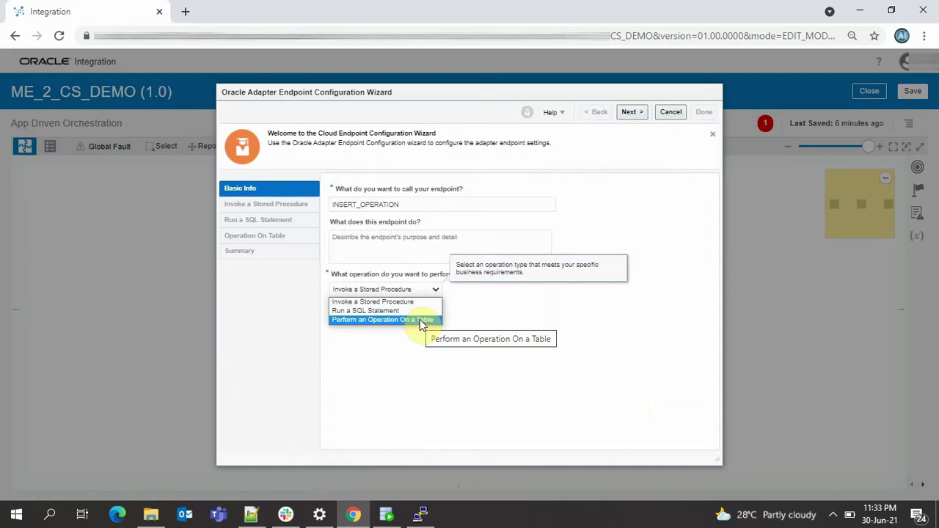
left_click(421, 314)
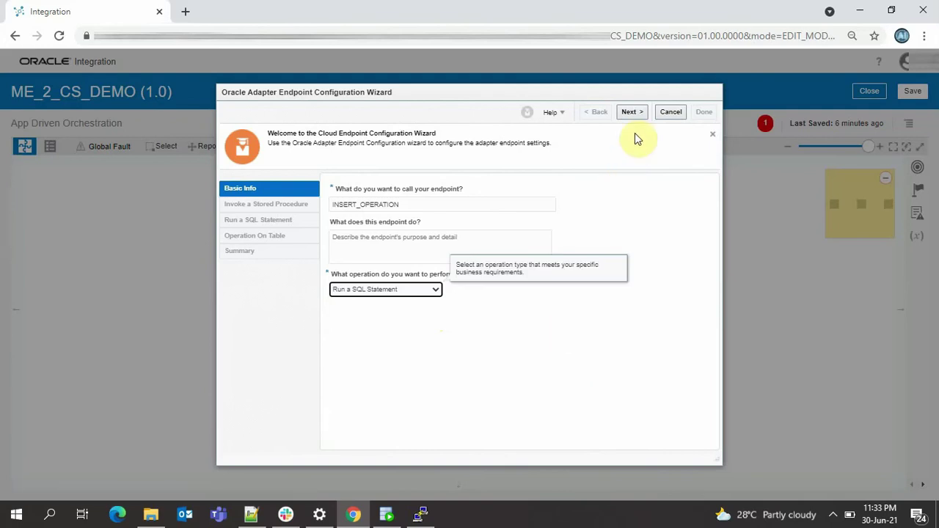
left_click(632, 112)
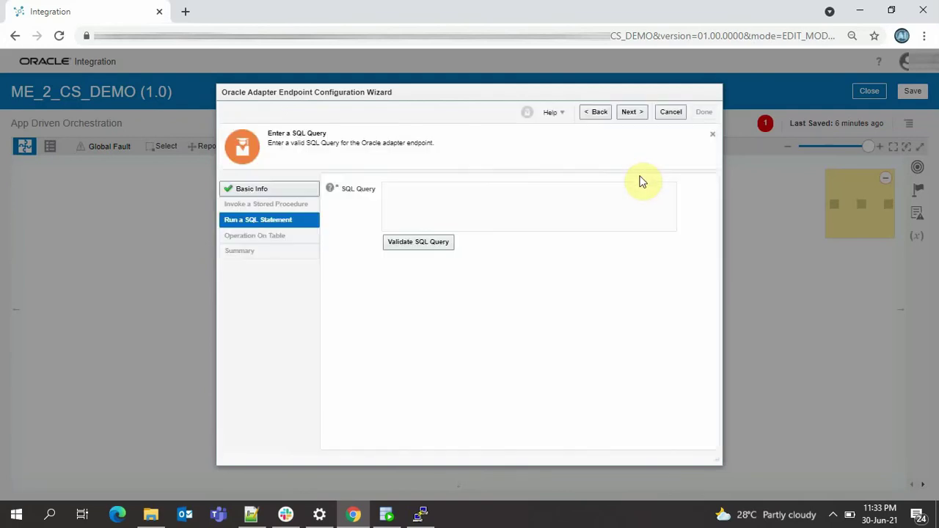
- Start the query with INSERT INTO and copy table name AI_PERSON_INFO_20210527 from SQL Developer
left_click(458, 204)
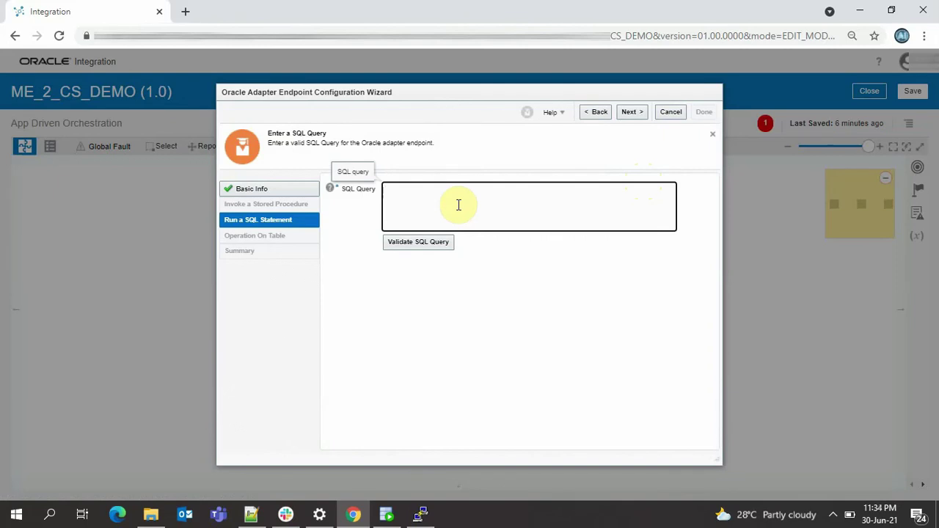
type("INSERT INTO")
left_click(387, 514)
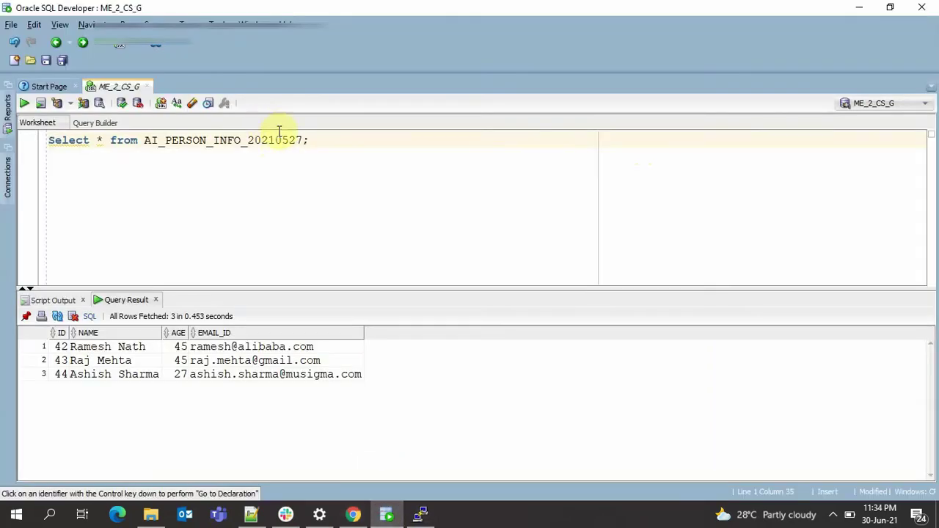
left_click_drag(302, 139, 145, 139)
key("ctrl+c")
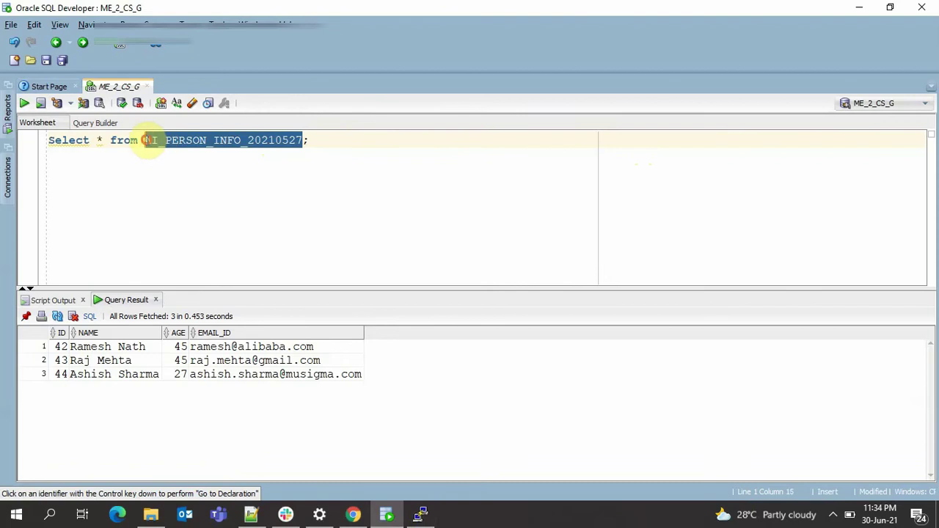
left_click(354, 514)
- Complete the query INSERT INTO AI_PERSON_INFO_20210527 (NAME, AGE, EMAIL_ID) VALUES (#NAME, #AGE, #EMAIL_ID) and validate it
left_click(452, 192)
key("ctrl+v")
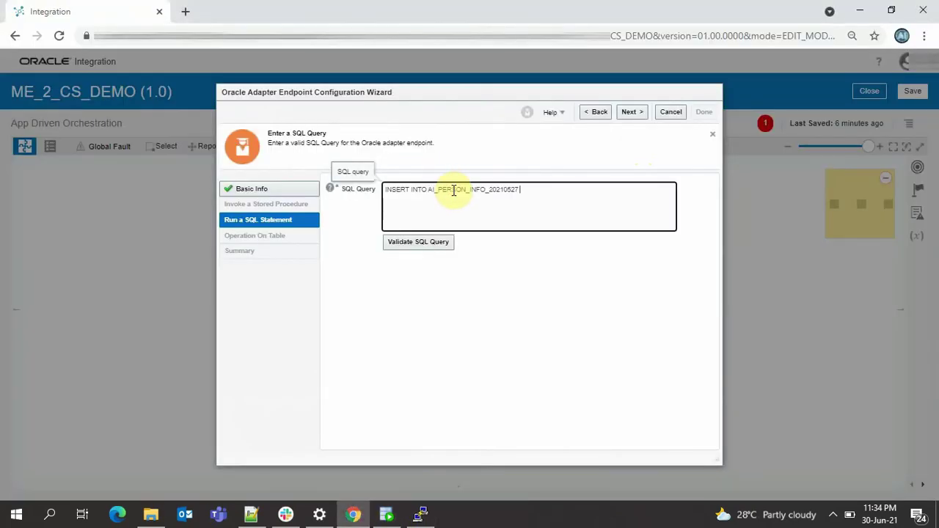
type("(NAME, AGE, EMAIL_ID) VALUES (")
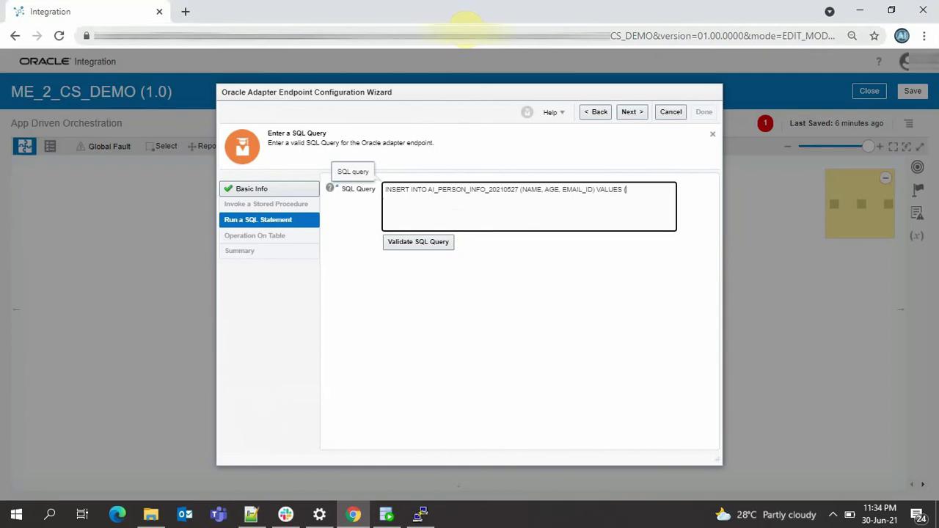
type("#NAME")
type("#AGE, #EMAIL_ID)")
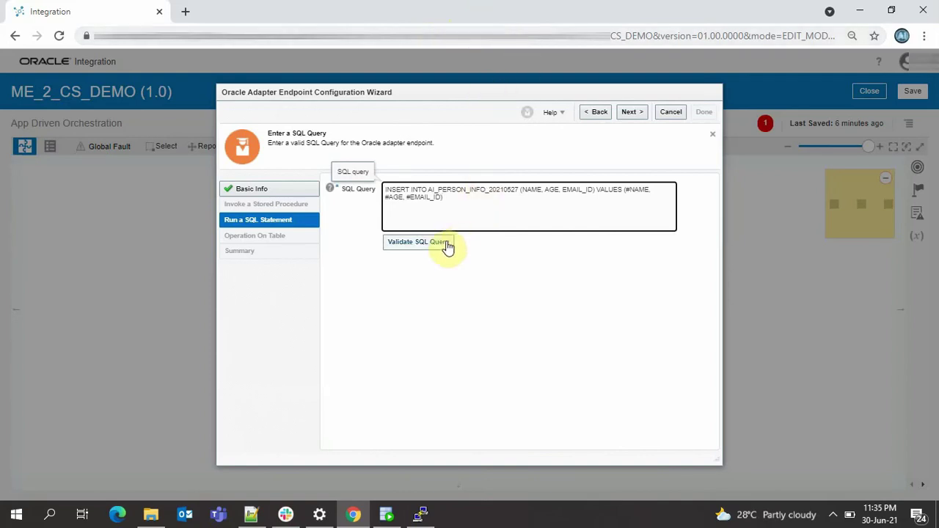
left_click(446, 244)
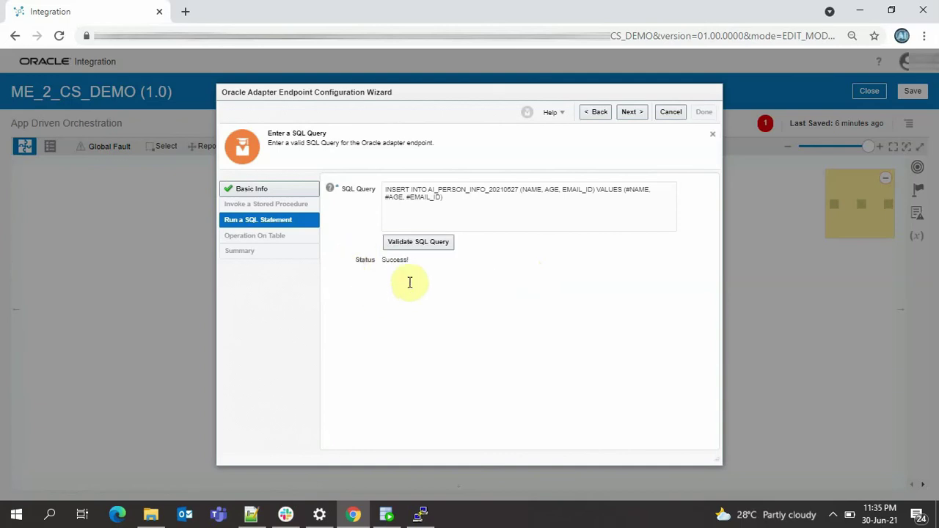
left_click(631, 115)
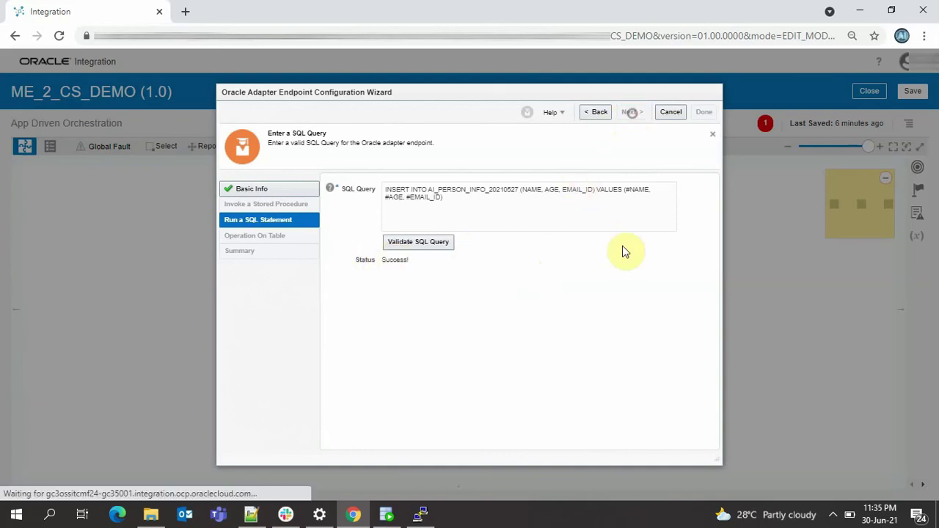
- Finish the INSERT_OPERATION adapter wizard and open the Map to INSERT_OPERATION step for editing
left_click(704, 113)
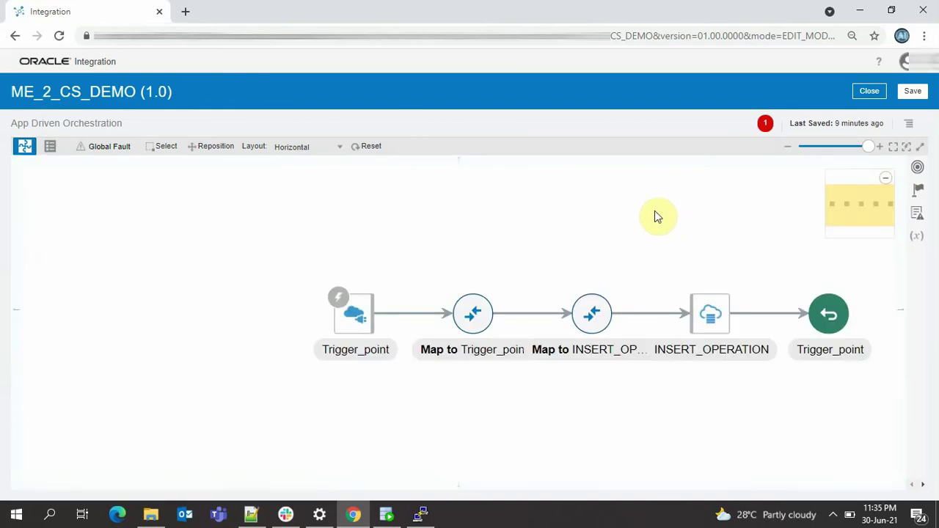
left_click_drag(604, 269, 504, 252)
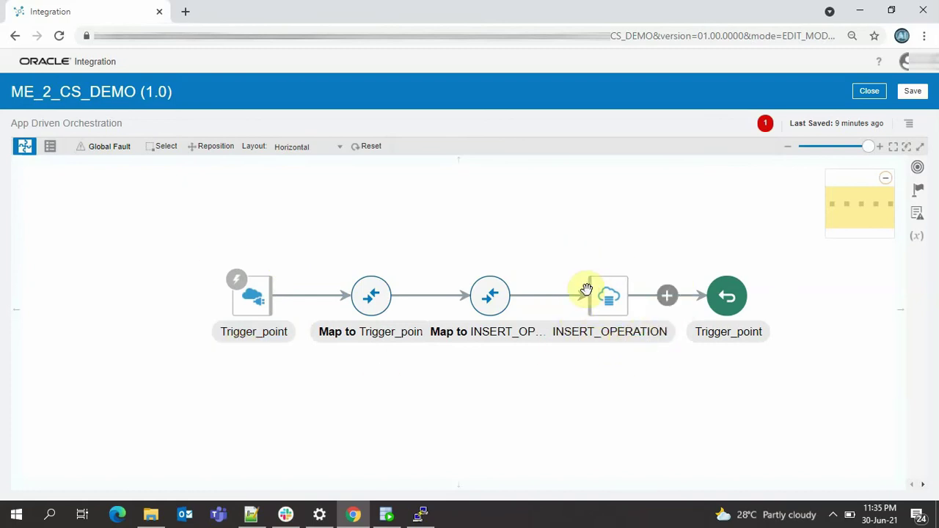
left_click(489, 296)
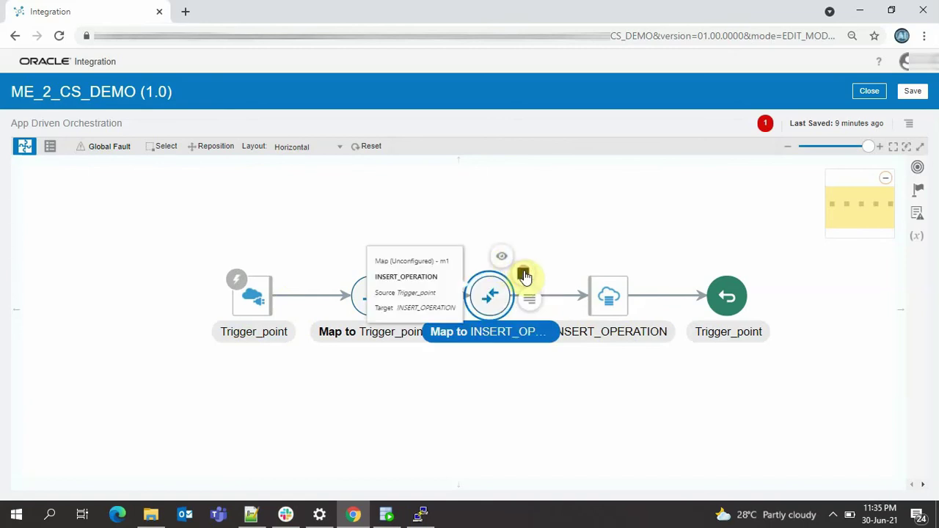
left_click(602, 241)
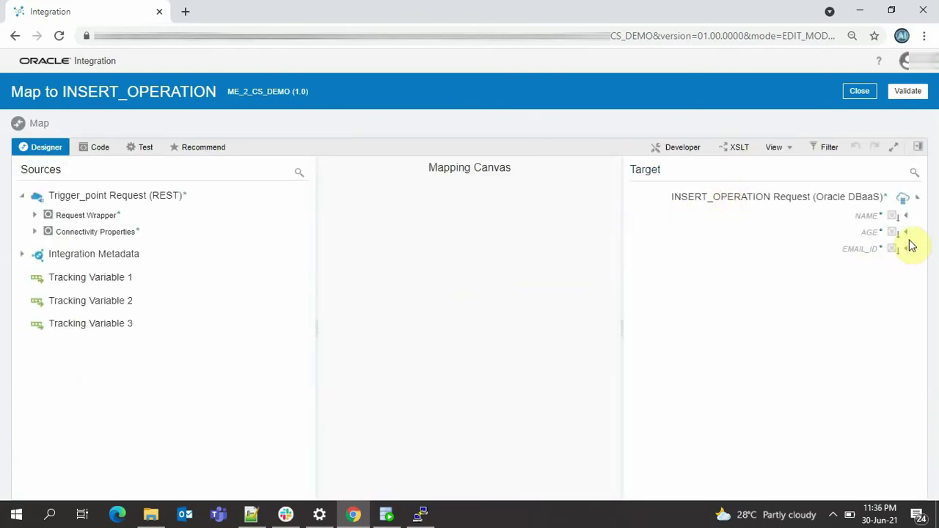
- In XSLT view, map request Name, Age, Email to NAME, AGE, EMAIL_ID and validate
left_click(734, 150)
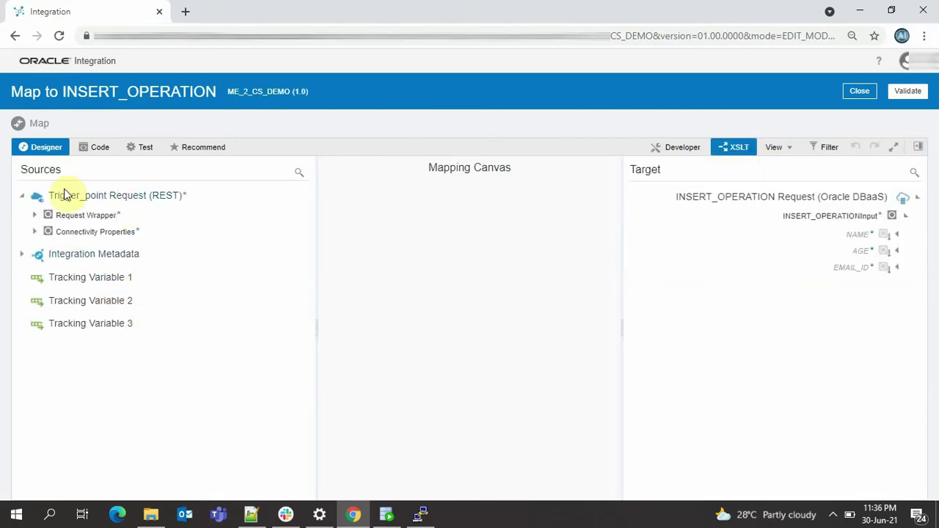
left_click(35, 218)
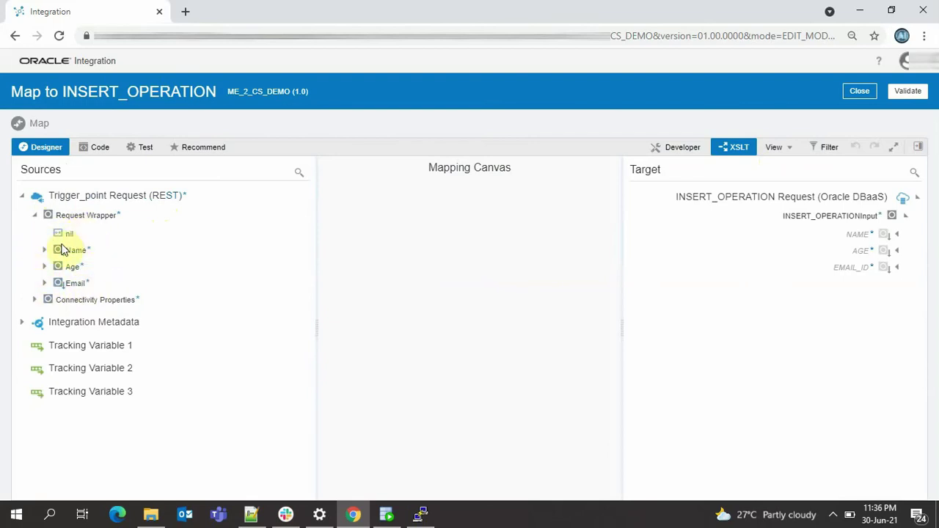
left_click_drag(64, 253, 873, 244)
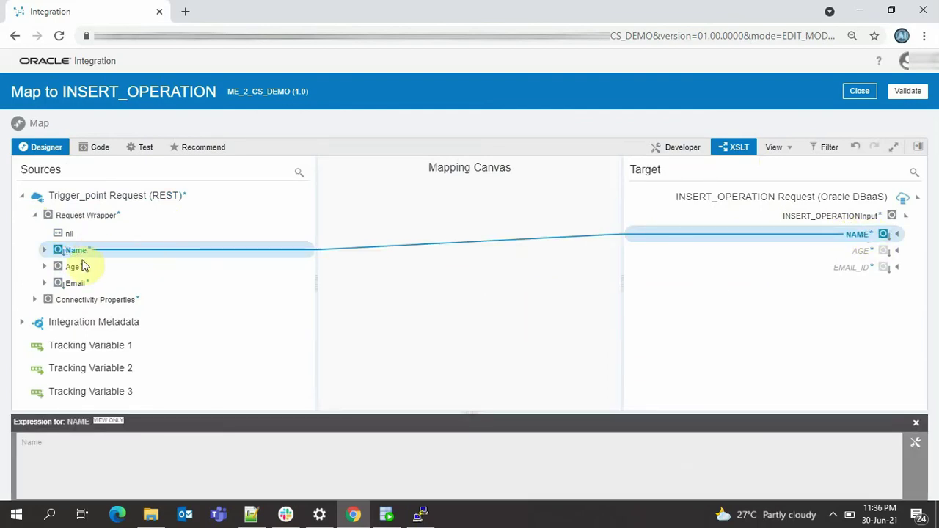
left_click_drag(75, 268, 780, 248)
left_click_drag(849, 254, 851, 253)
left_click_drag(70, 285, 877, 275)
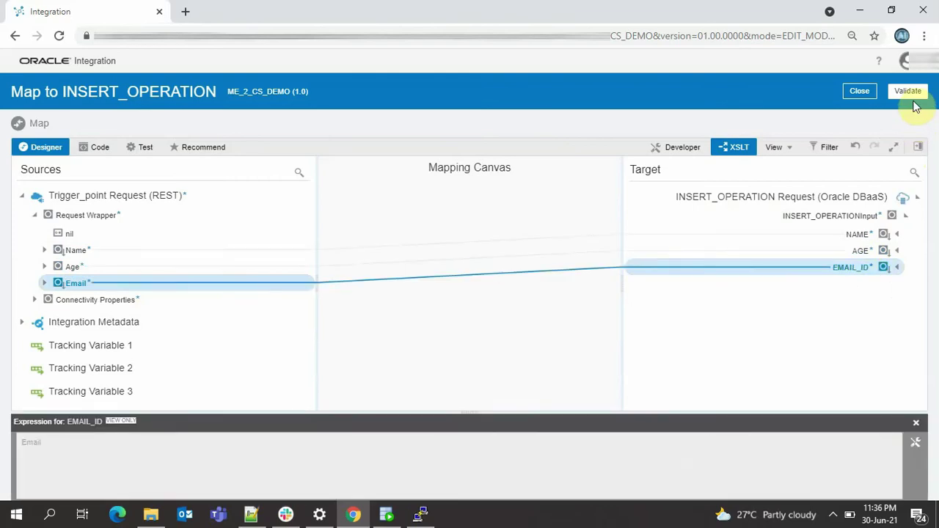
left_click(908, 93)
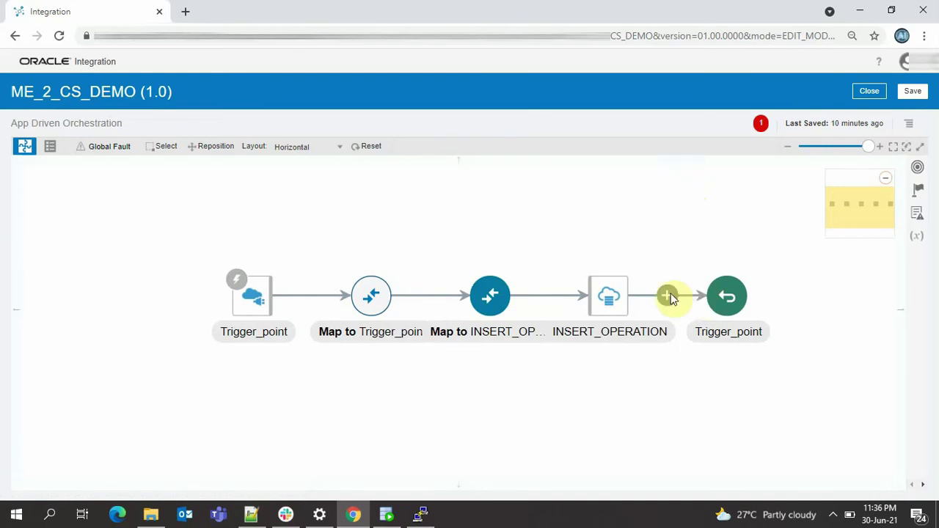
- Insert a Map action between INSERT_OPERATION and the Trigger_point response
mouse_move(668, 303)
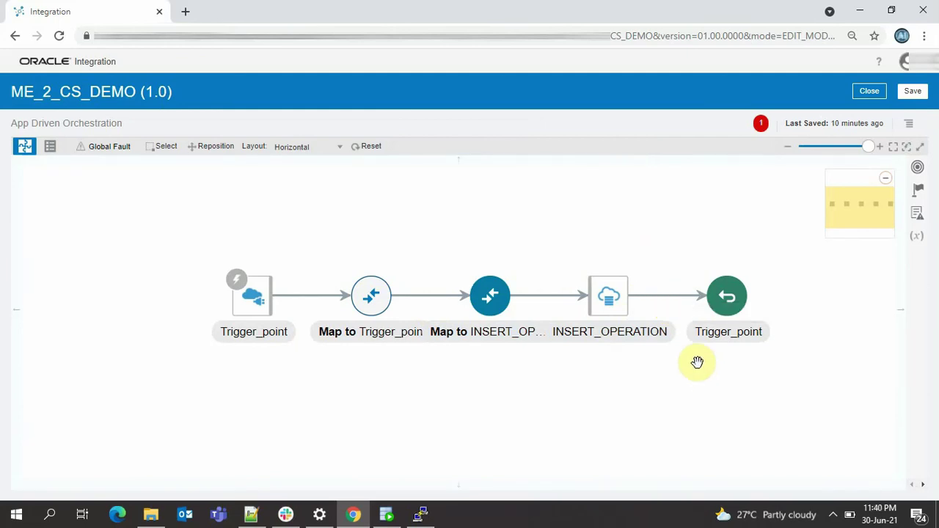
mouse_move(666, 292)
left_click(667, 300)
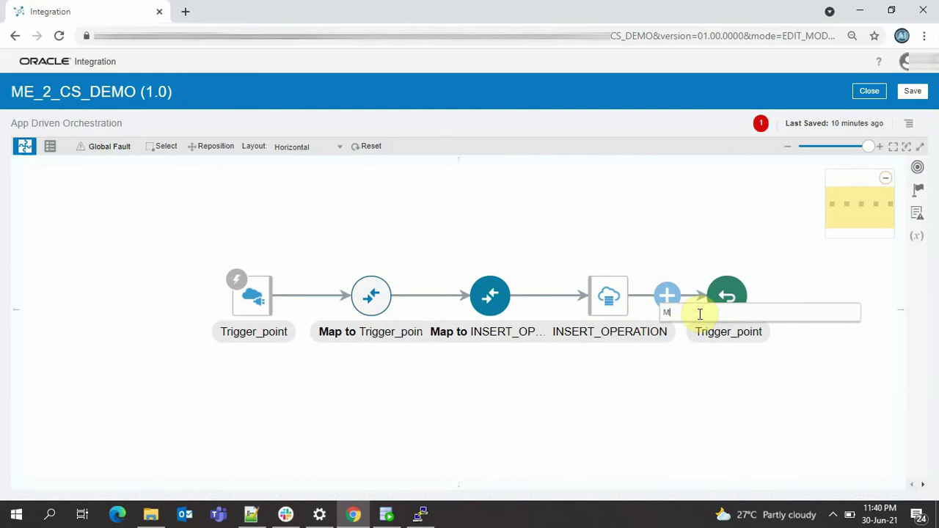
type("ap")
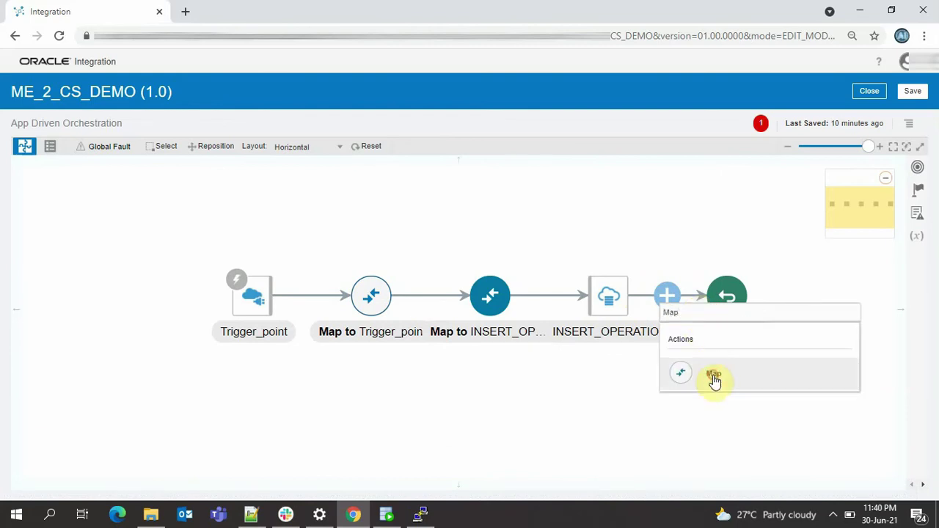
left_click(712, 378)
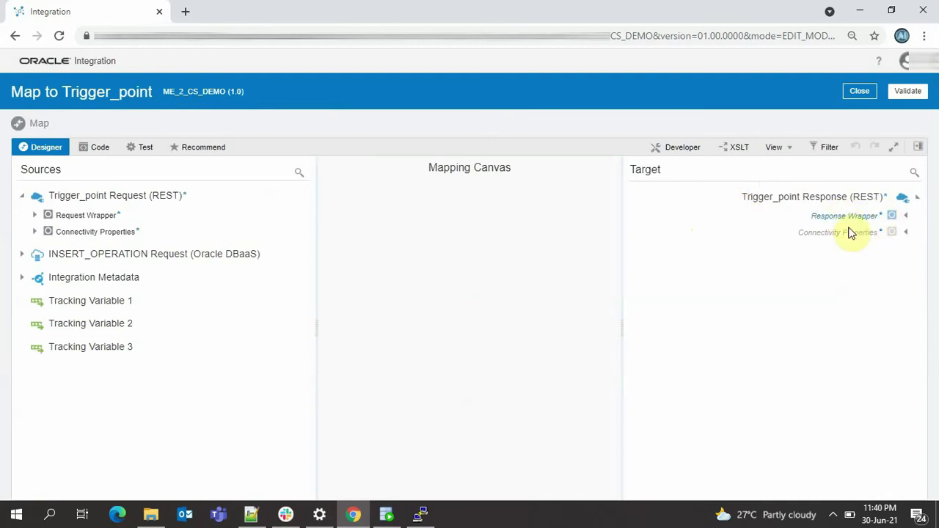
- In XSLT view, create the Response Wrapper's Status field as a target node
left_click(736, 147)
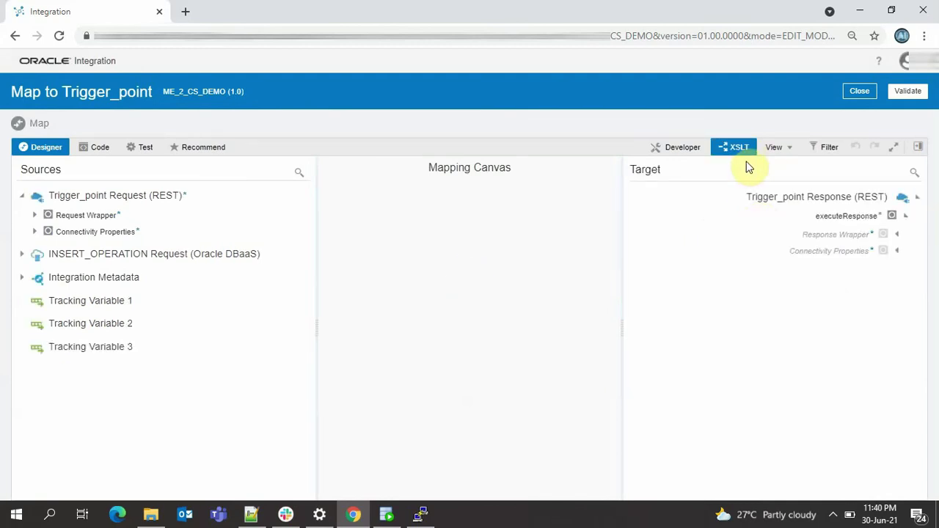
left_click(897, 234)
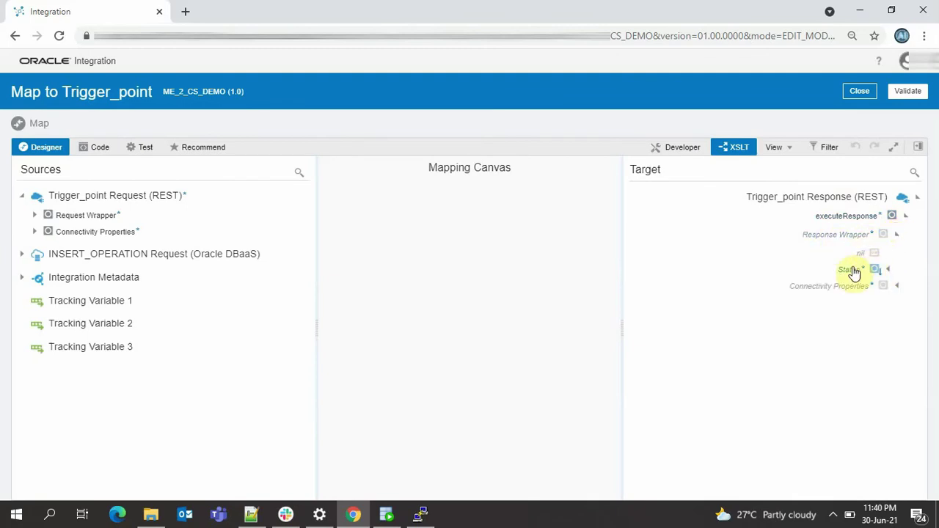
left_click(854, 271)
right_click(851, 274)
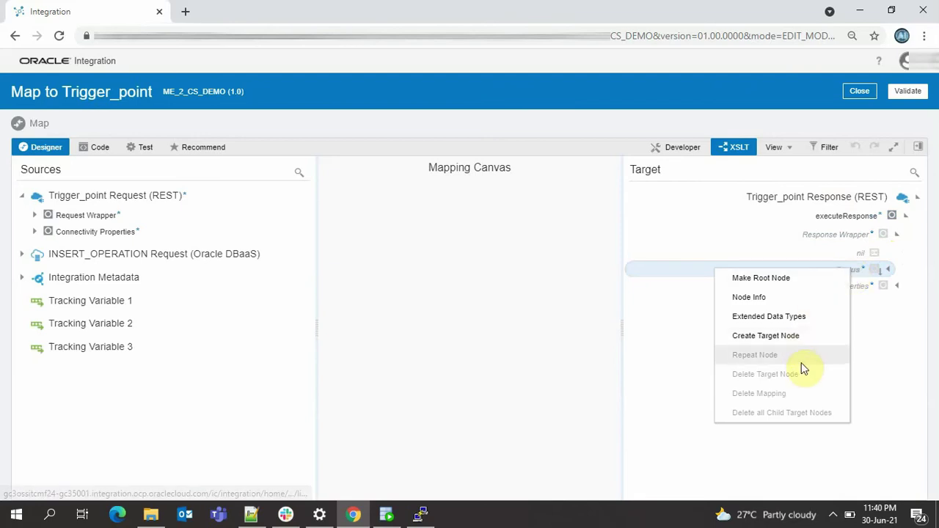
left_click(800, 339)
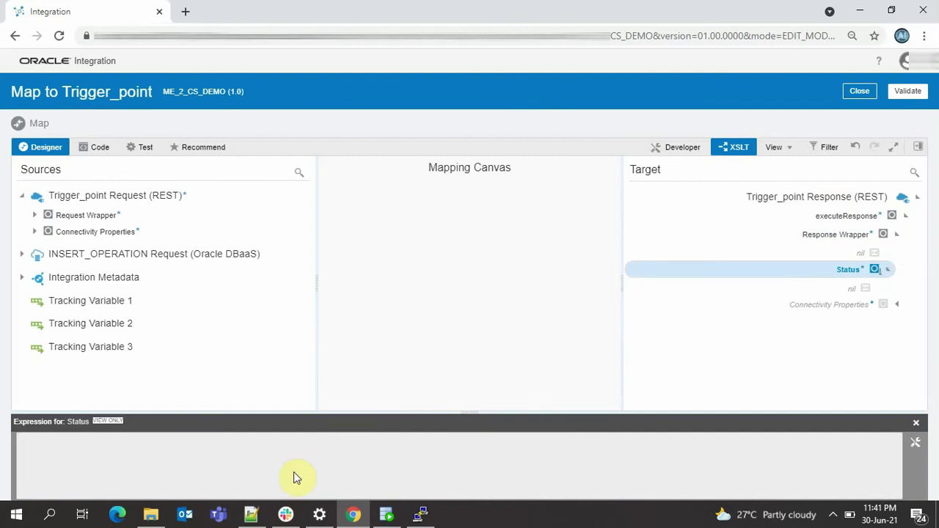
- Set the Status expression to "Record inserted", validate the mapping, and close the mapper
left_click(916, 443)
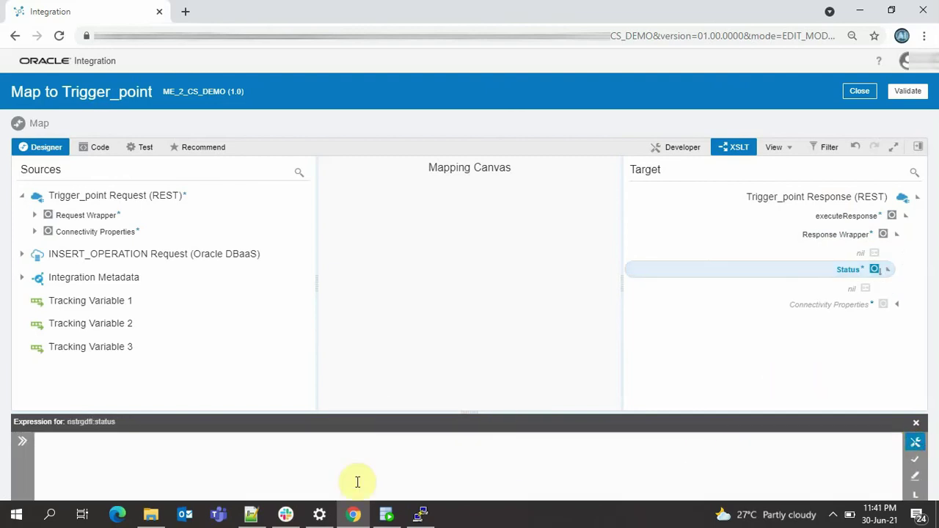
left_click(75, 443)
type("\"Record inserted")
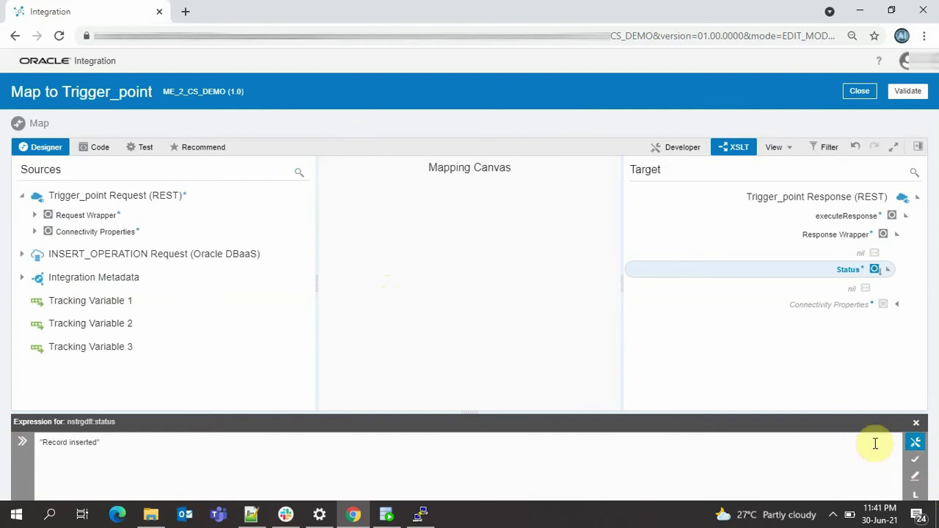
left_click(914, 461)
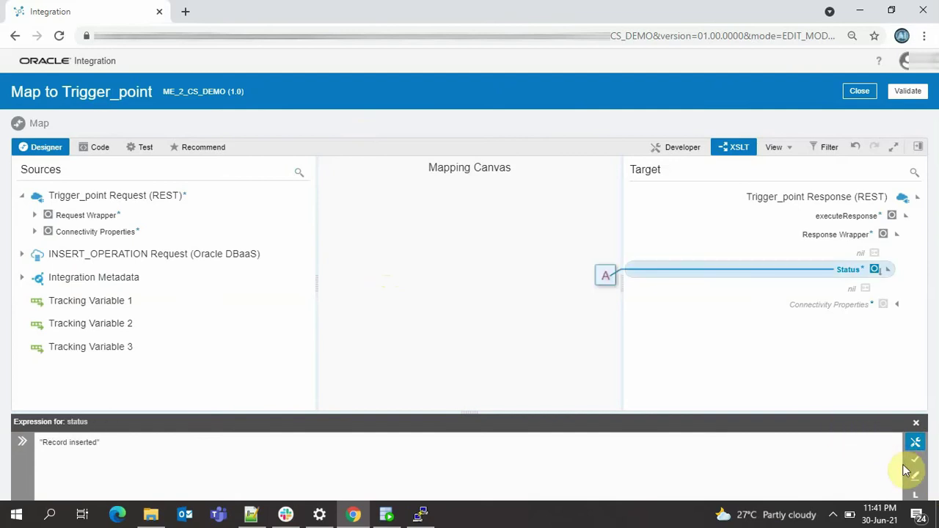
left_click(915, 95)
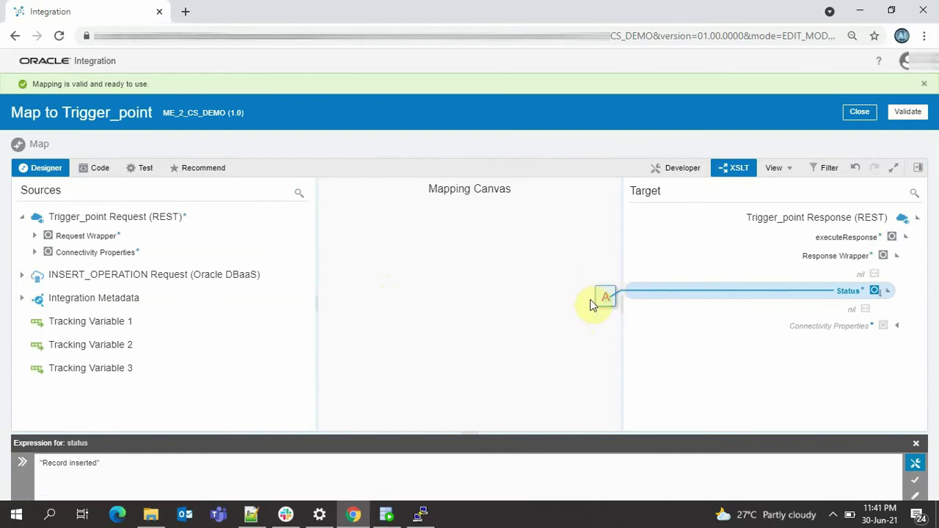
left_click(860, 114)
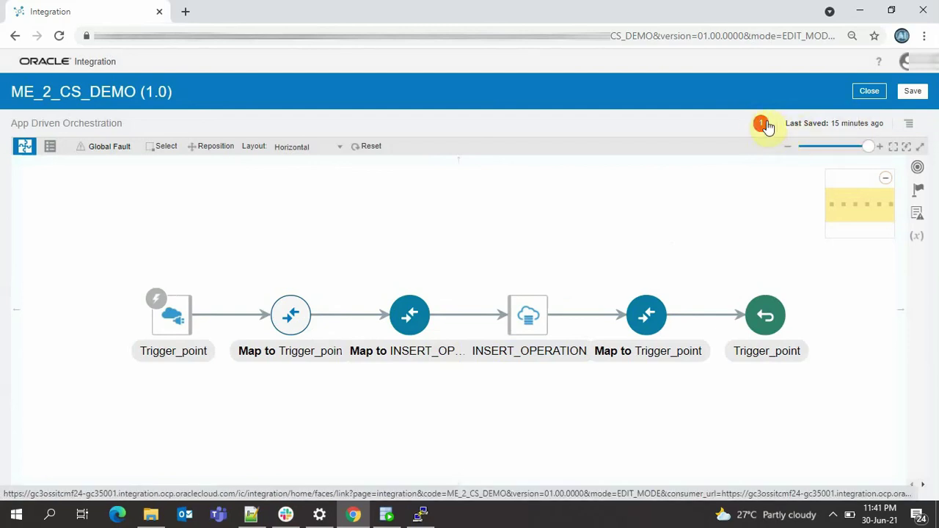
- Make the request's name field the primary tracking identifier and save it
left_click(909, 126)
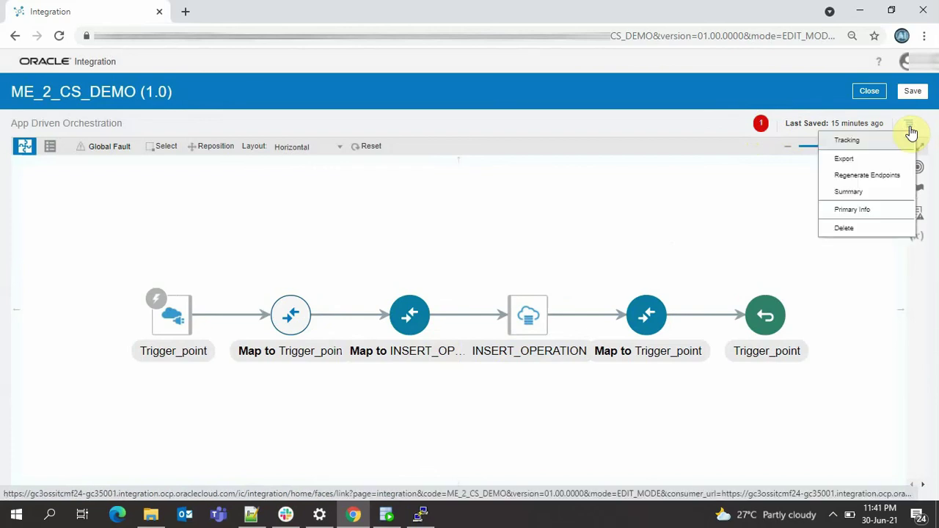
left_click(864, 141)
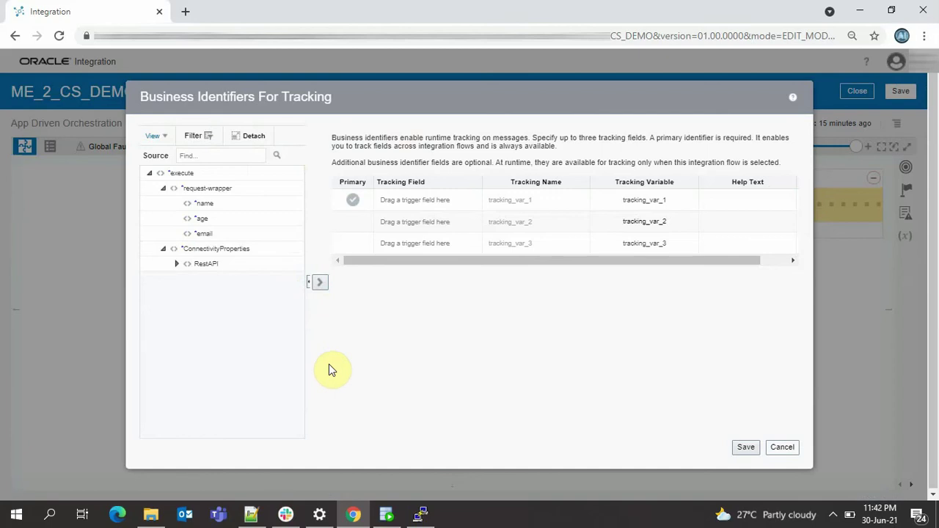
left_click(203, 205)
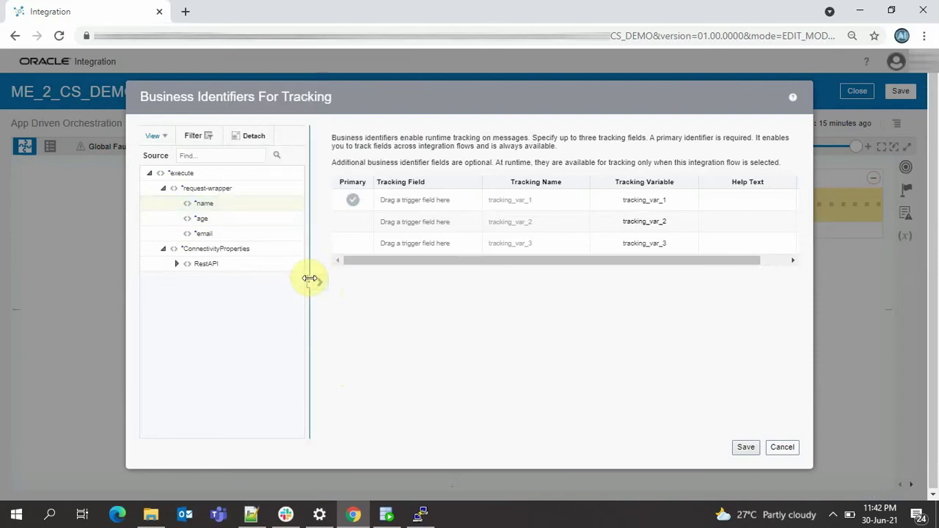
double_click(209, 204)
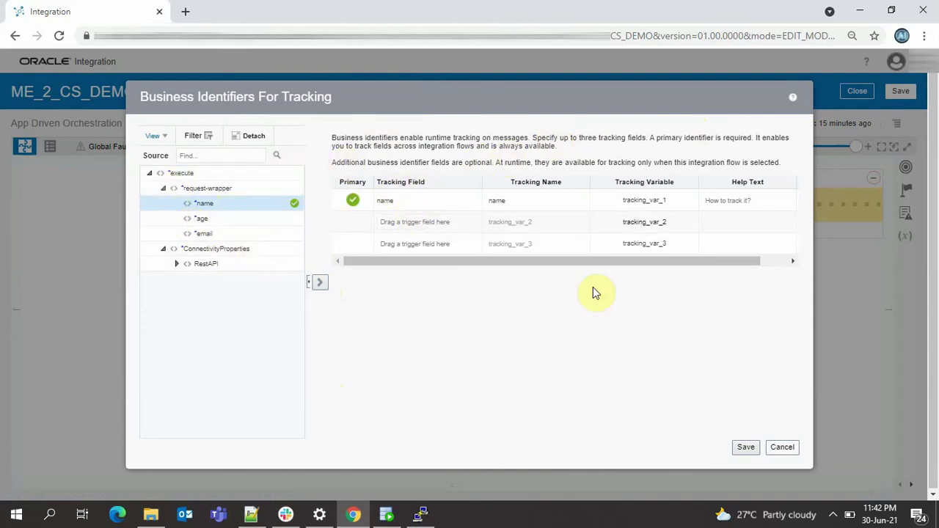
left_click(747, 448)
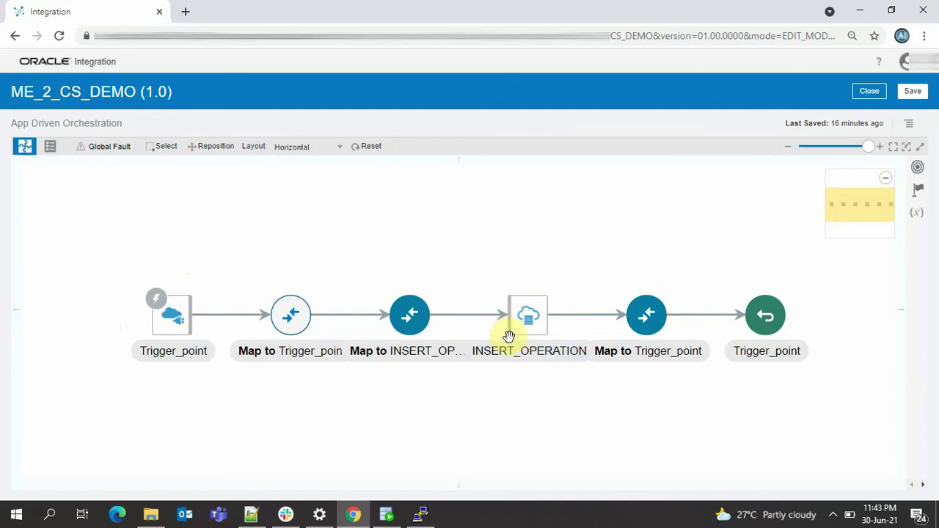
- Save the ME_2_CS_DEMO (1.0) integration until the 'saved successfully' banner appears
mouse_move(160, 334)
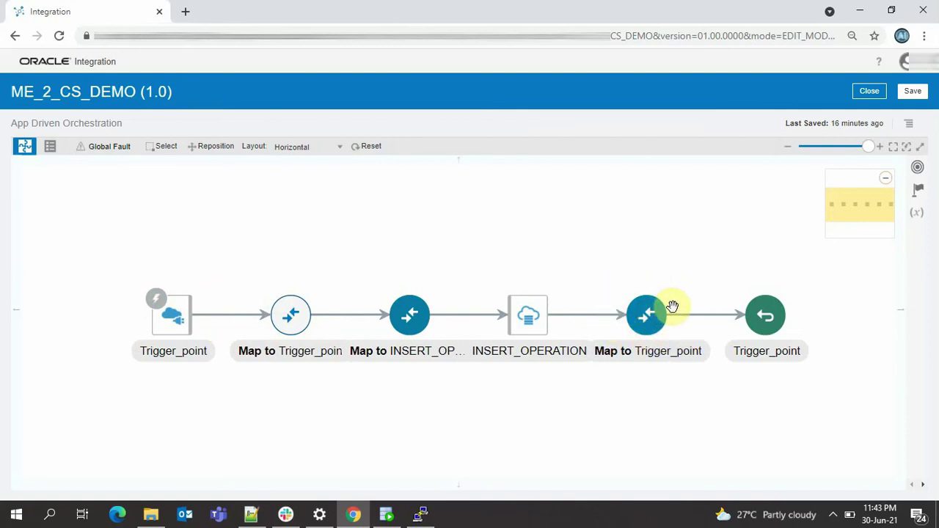
mouse_move(660, 317)
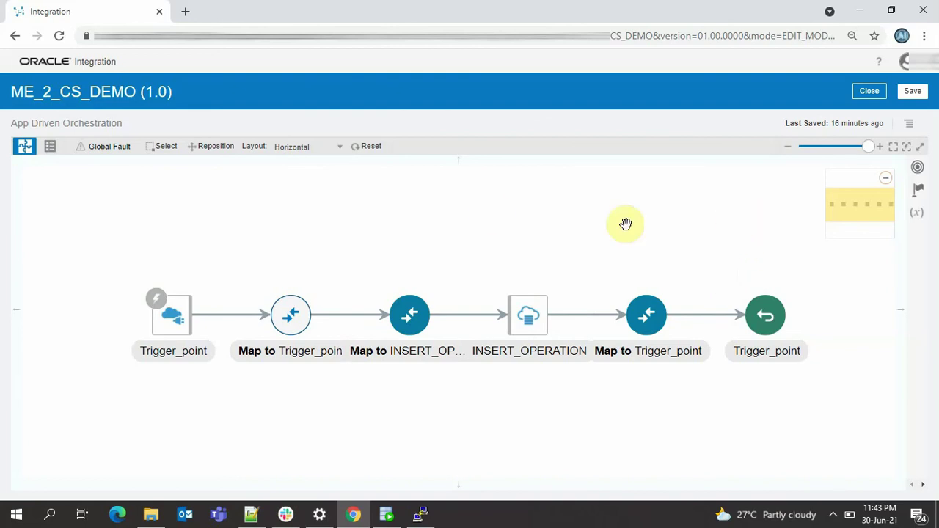
left_click(922, 97)
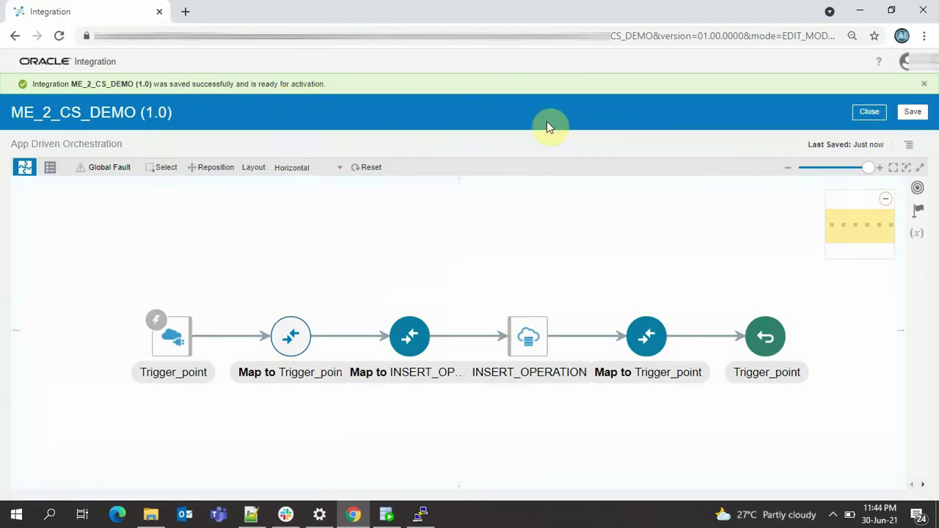
- Activate ME_2_CS_DEMO from the Integrations list with Enable Tracing and Include Payload checked
left_click(880, 121)
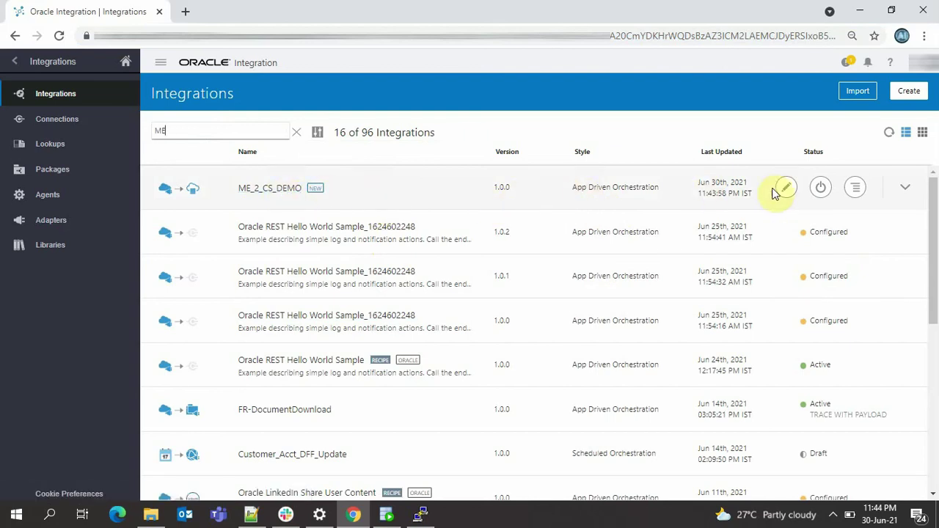
left_click(822, 188)
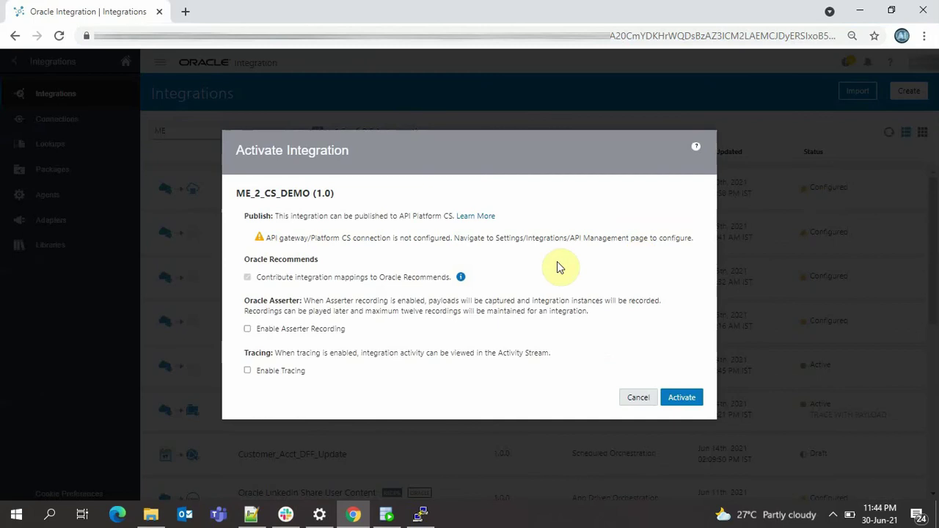
left_click(248, 371)
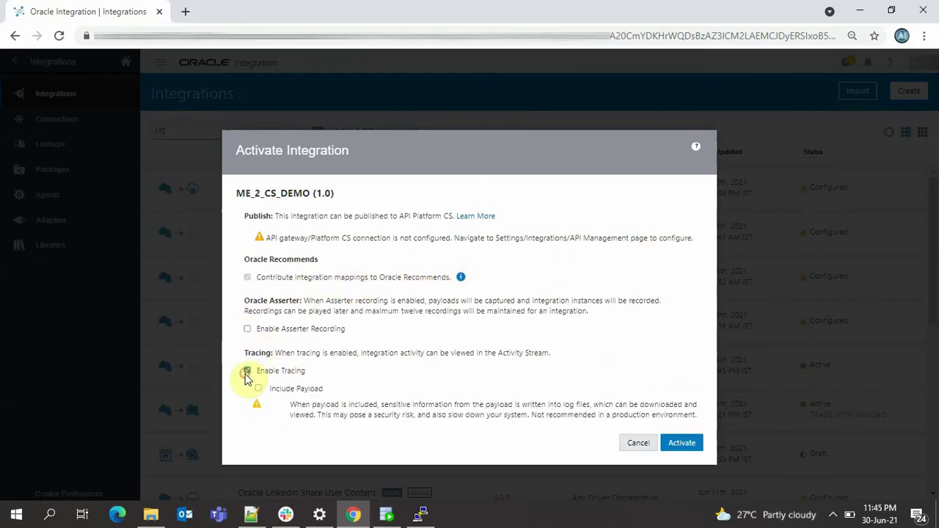
left_click(258, 389)
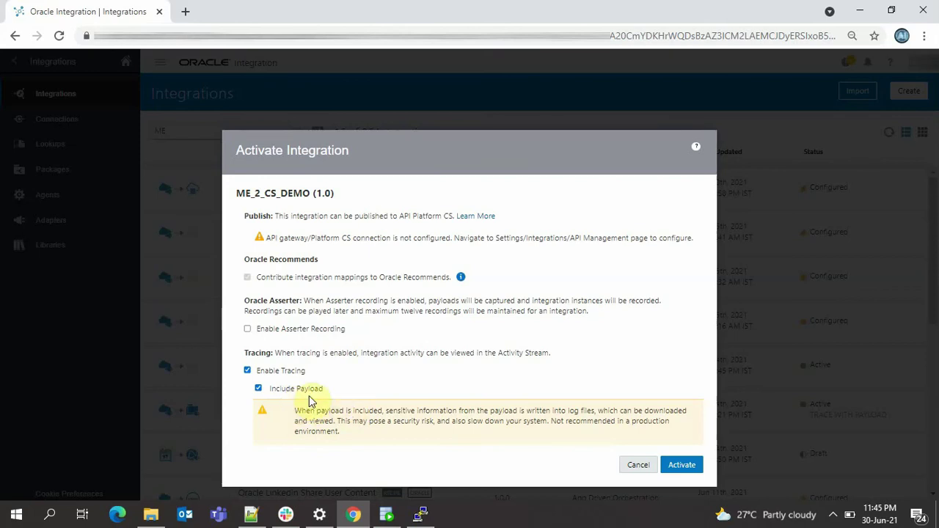
left_click(690, 467)
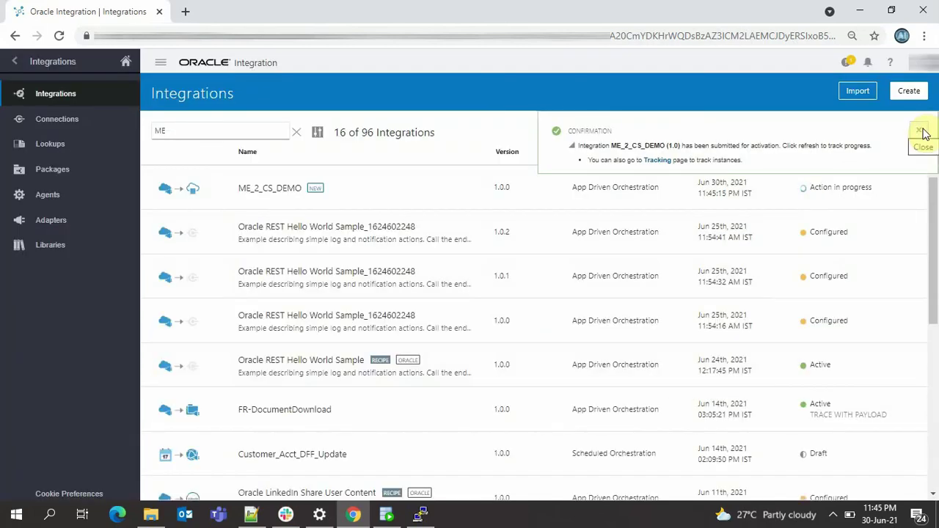
- Dismiss the activation confirmation and refresh until it shows Active with trace with payload
left_click(922, 132)
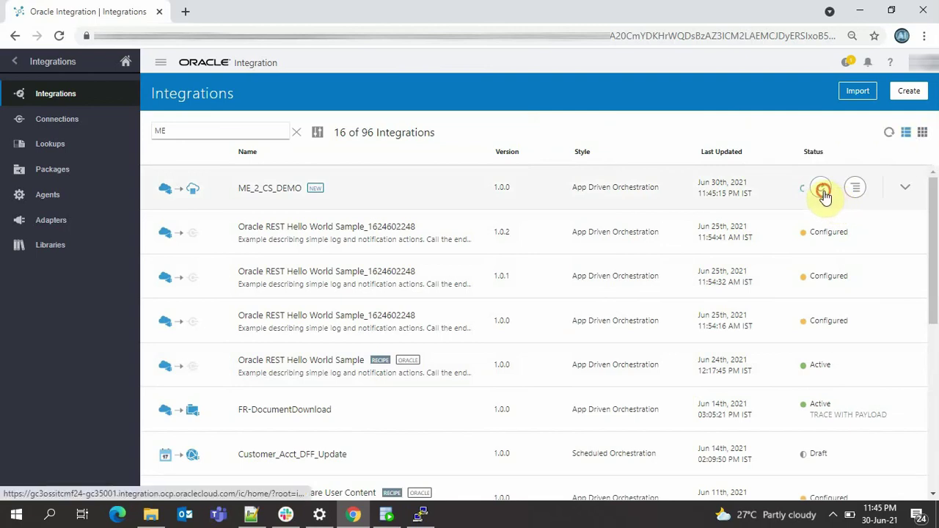
left_click(822, 189)
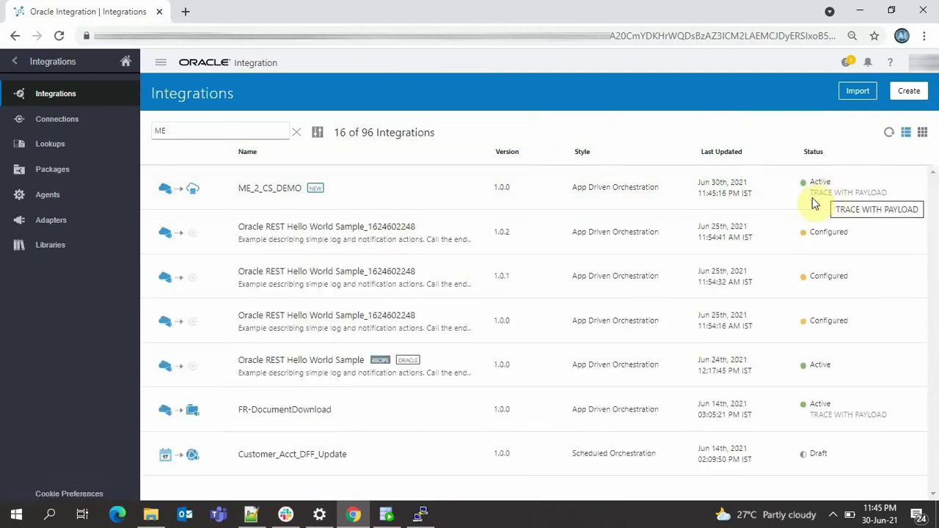
mouse_move(780, 188)
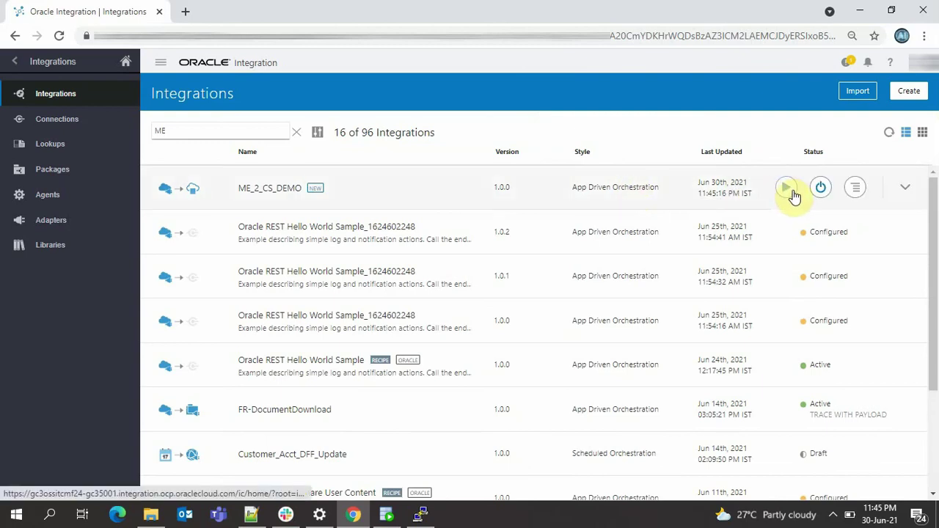
- Test ME_2_CS_DEMO with the body name trimmed to ME_2_CS, getting 200 OK 'Record inserted'
left_click(784, 189)
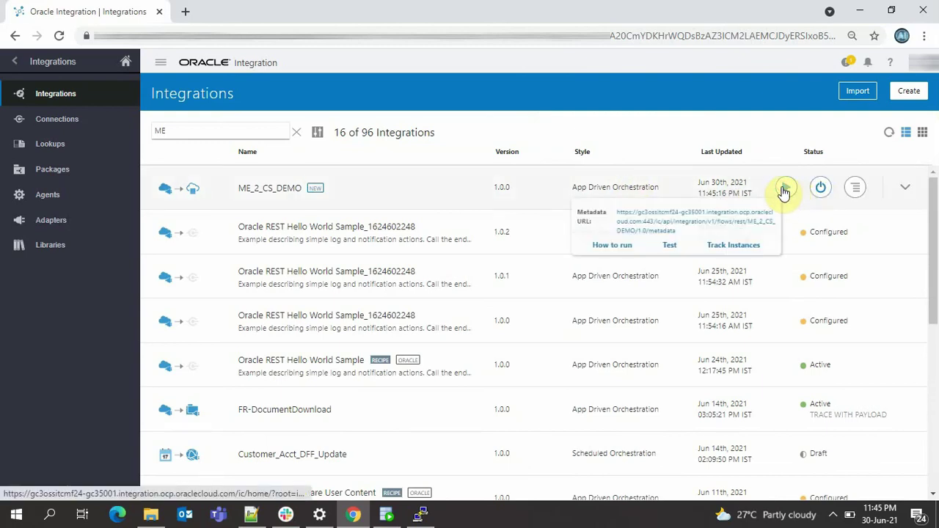
left_click(681, 251)
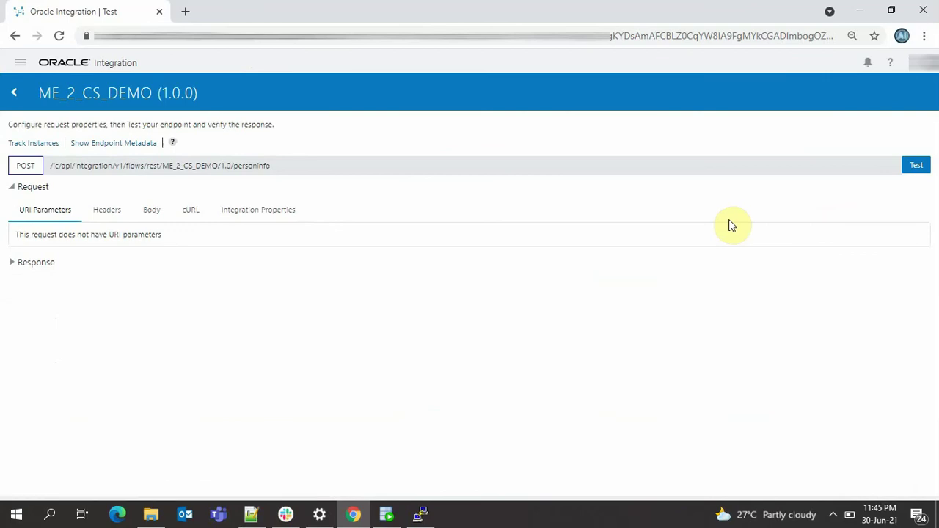
left_click(160, 213)
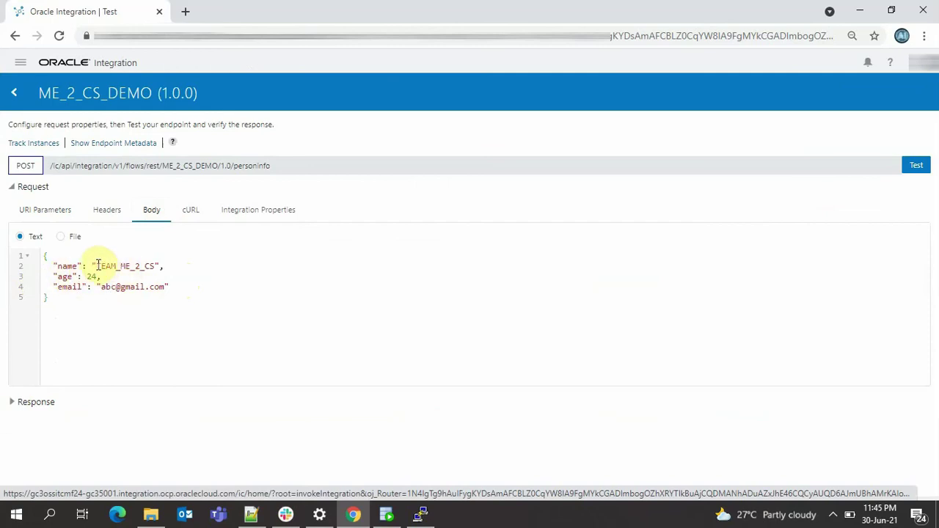
left_click_drag(118, 268, 101, 268)
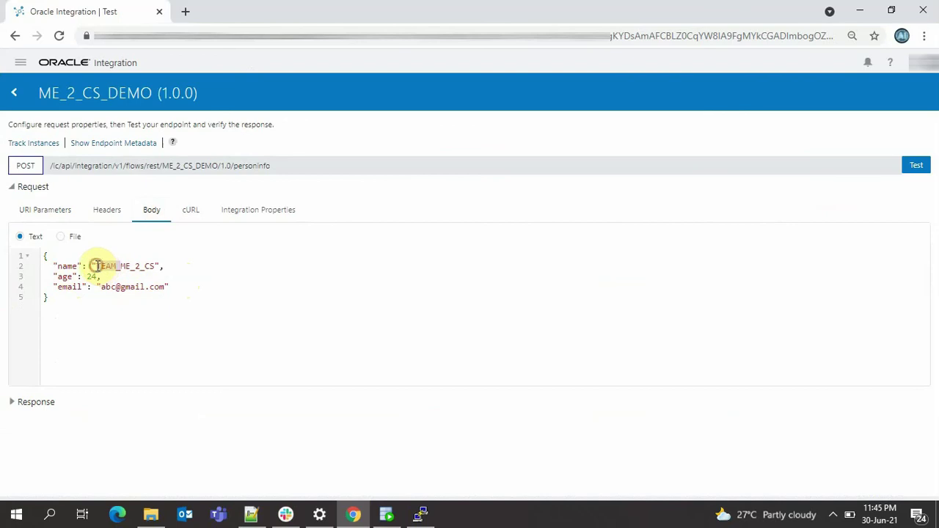
key("BackSpace")
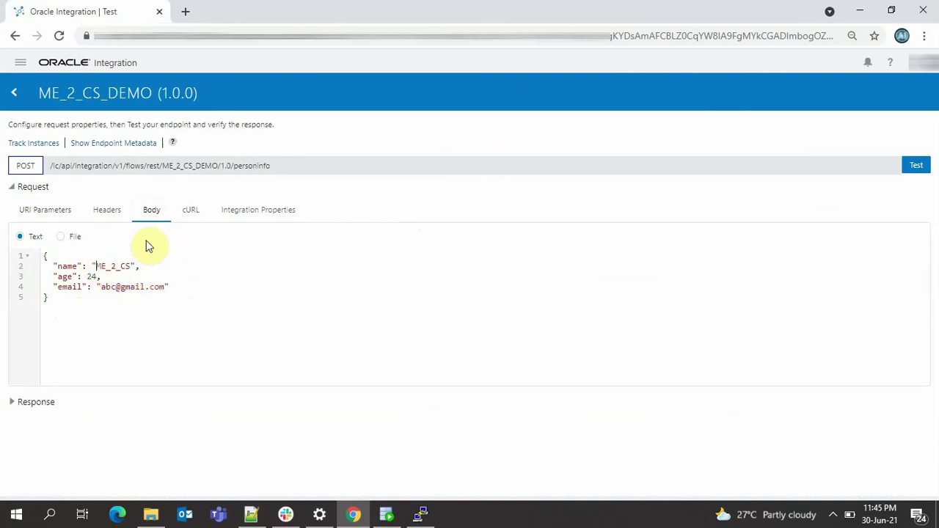
left_click(918, 167)
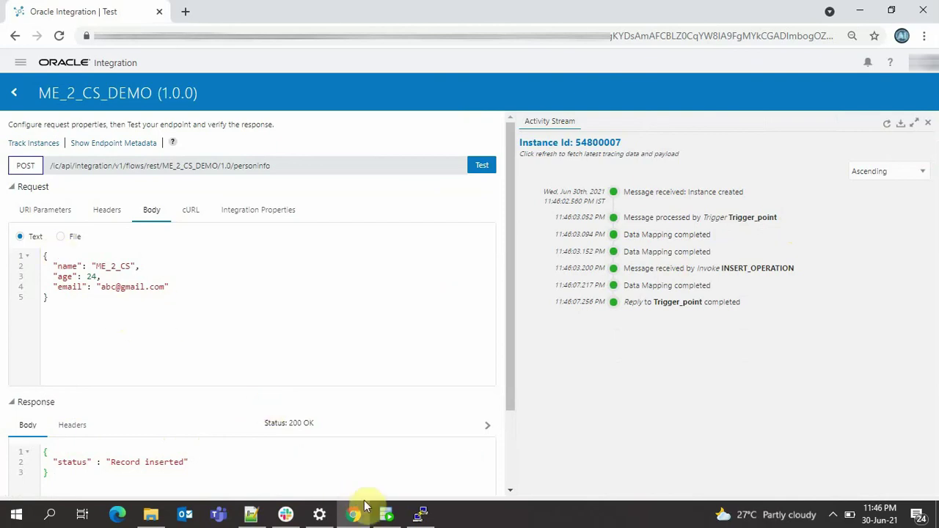
left_click(387, 514)
- Rerun the AI_PERSON_INFO_20210527 query, showing record 62 (ME_2_CS, age 24), then return to Chrome
left_click(327, 138)
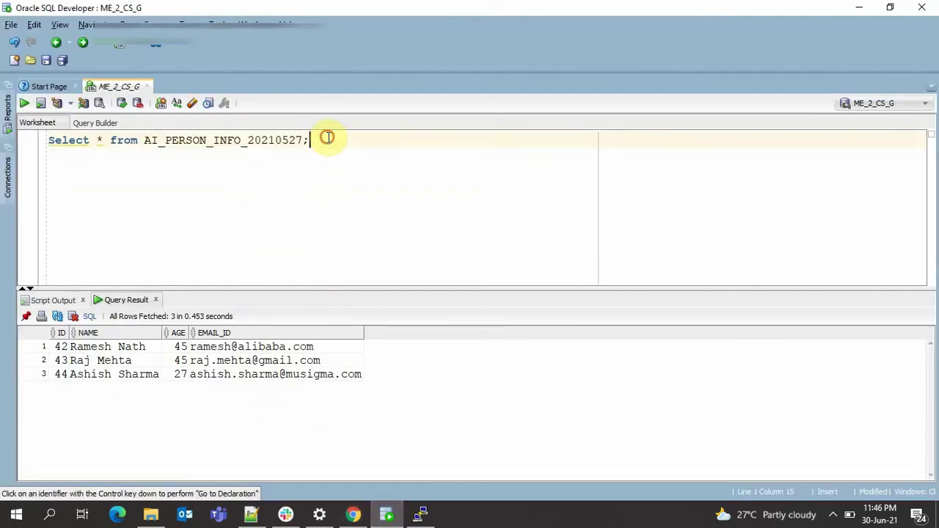
left_click_drag(328, 138, 34, 130)
left_click(24, 102)
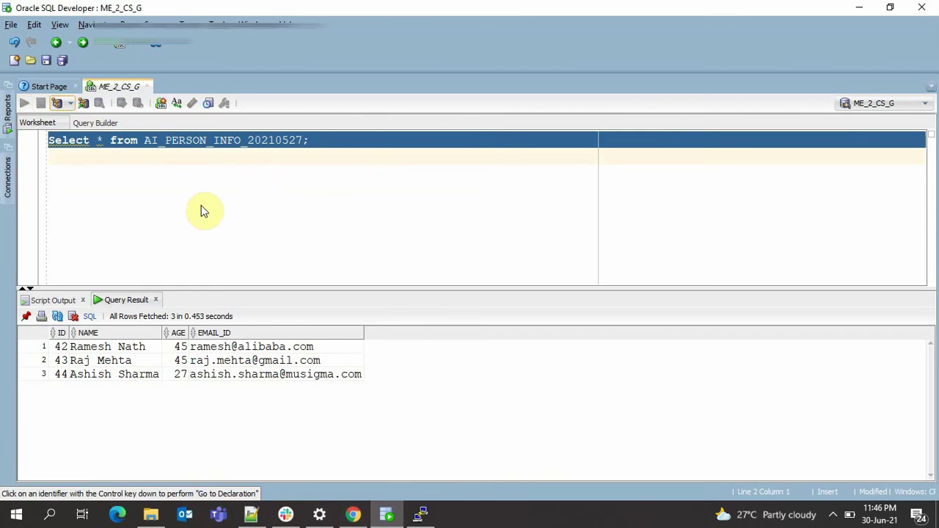
key("ctrl+Return")
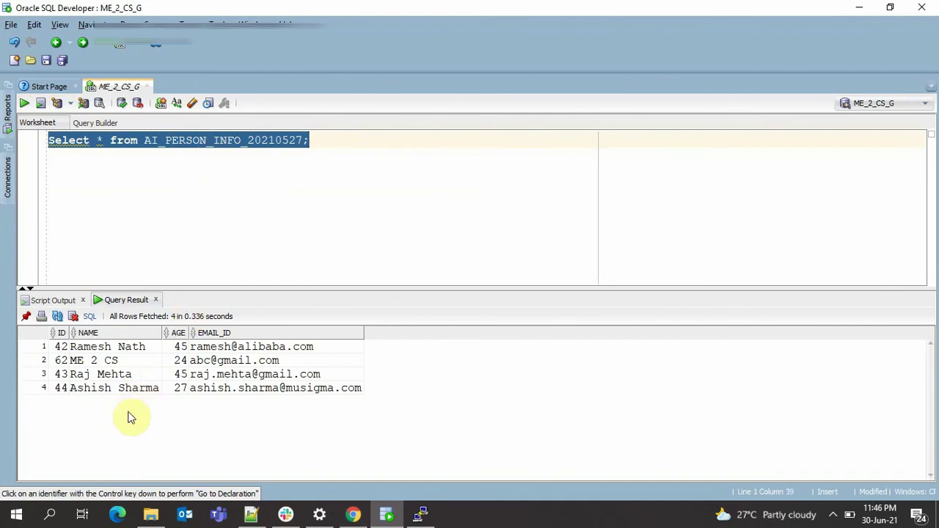
left_click(353, 514)
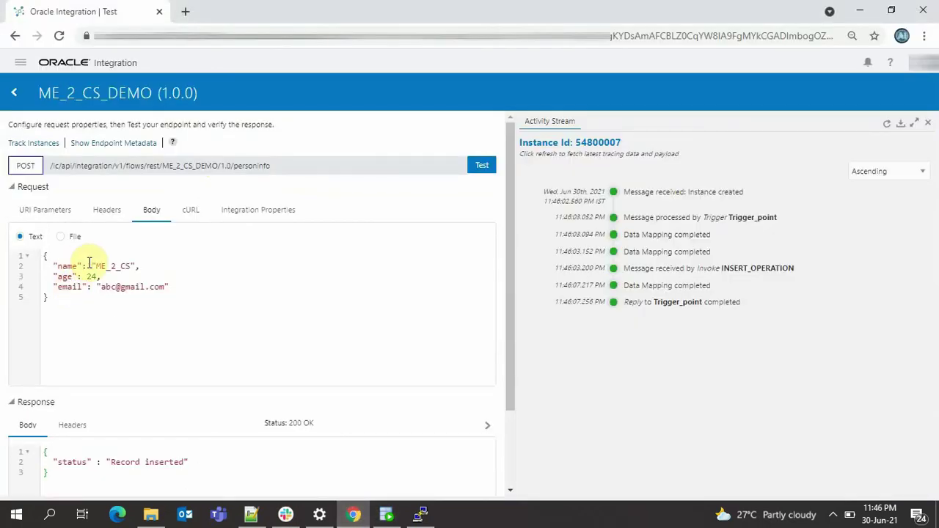
- Send a second test request with a new name and age 34, then rerun the table query
left_click_drag(96, 266, 128, 266)
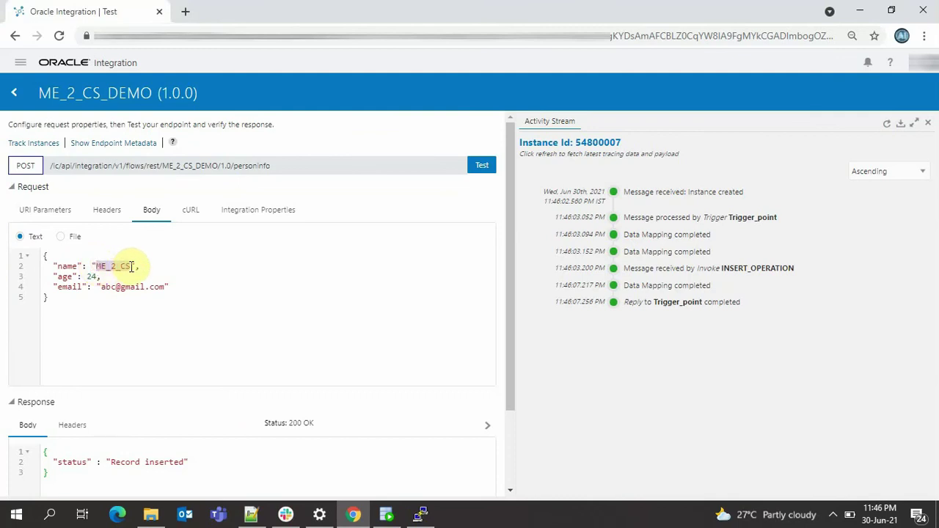
type("Ramiz")
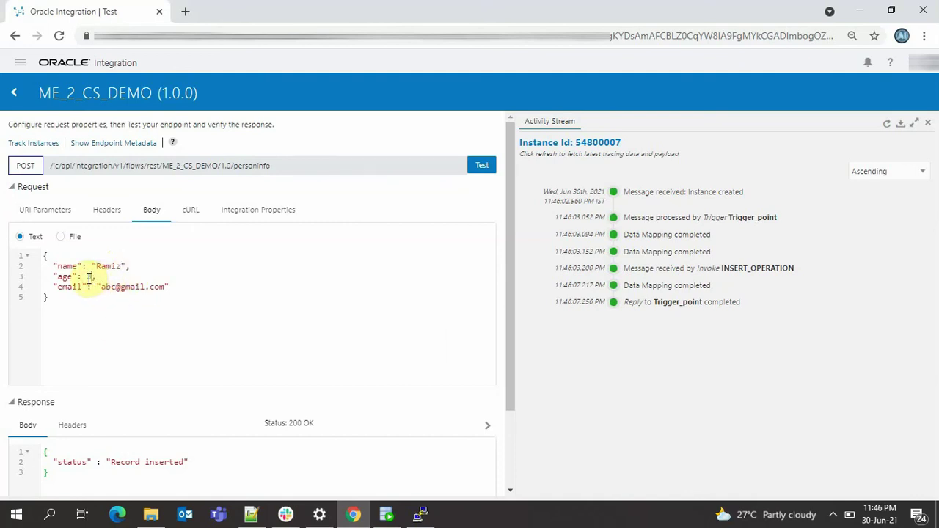
left_click(486, 165)
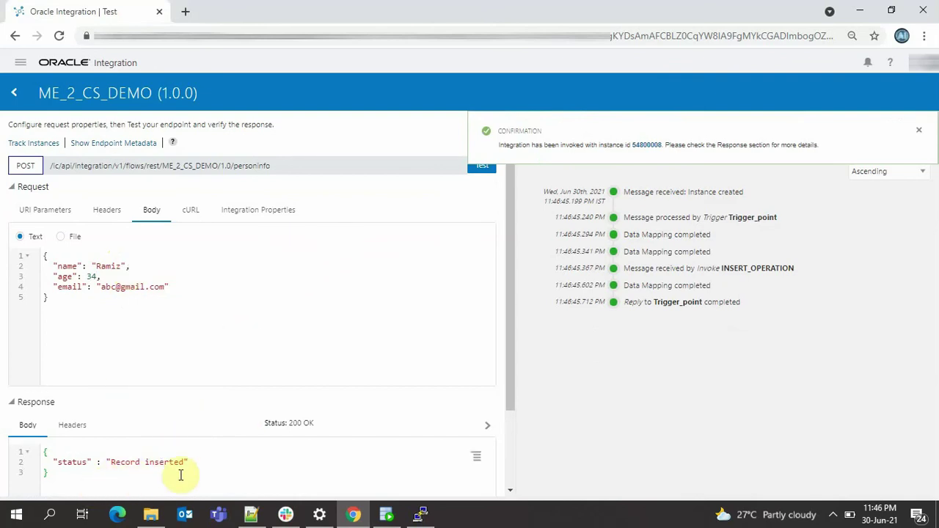
left_click(386, 515)
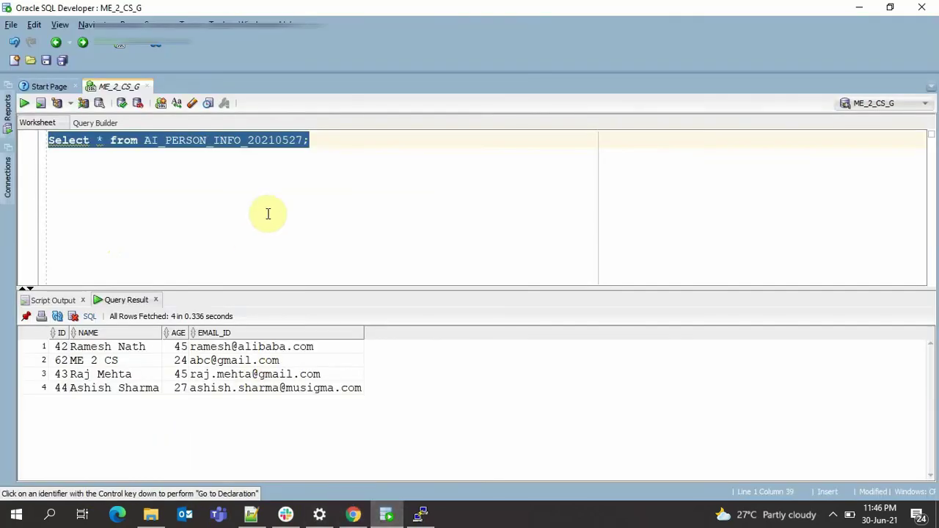
left_click(24, 102)
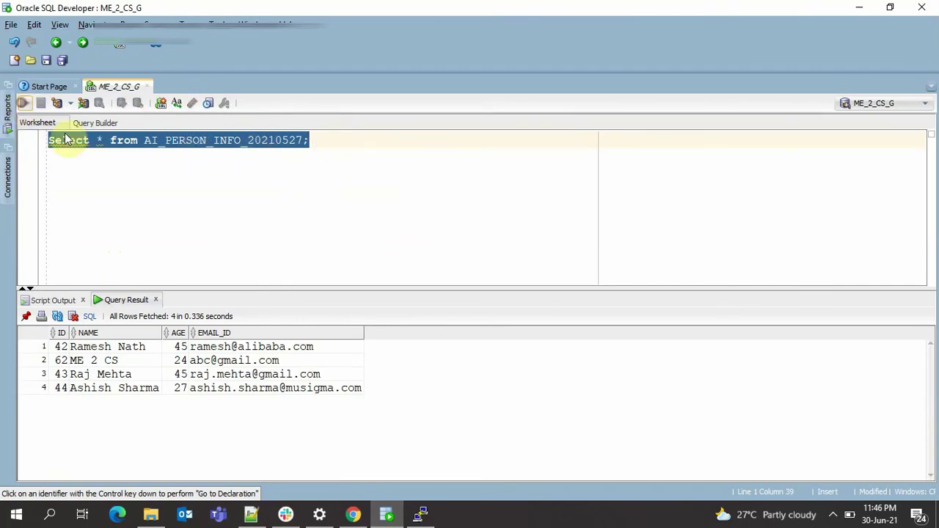